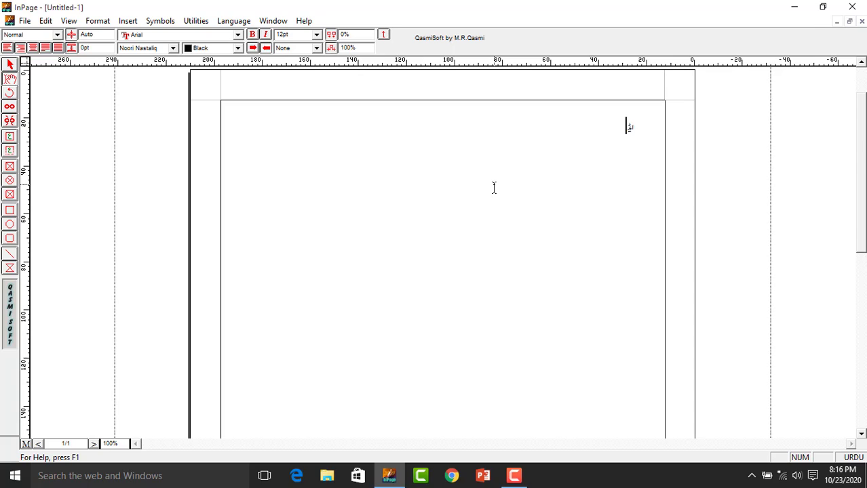
Complete the Urdu heading as "ایڈوانس ایجوکیشن سسٹم" and set all of its text to 48pt.
{"action": "type", "text": "نس ایجوکیشن سسٹم"}
{"action": "key", "text": "ctrl+a"}
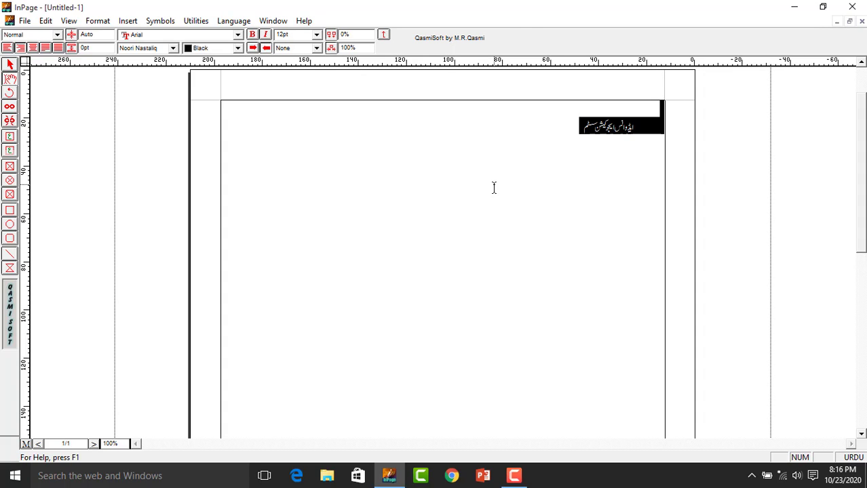
{"action": "left_click", "coordinate": [316, 34]}
{"action": "left_click", "coordinate": [297, 102]}
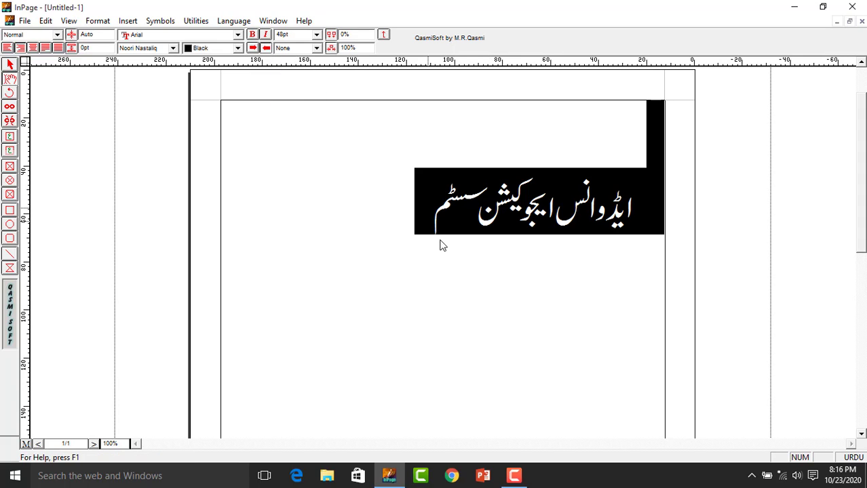
Add the bracketed word "(صوابی)" at the end of the heading.
{"action": "left_click", "coordinate": [429, 230]}
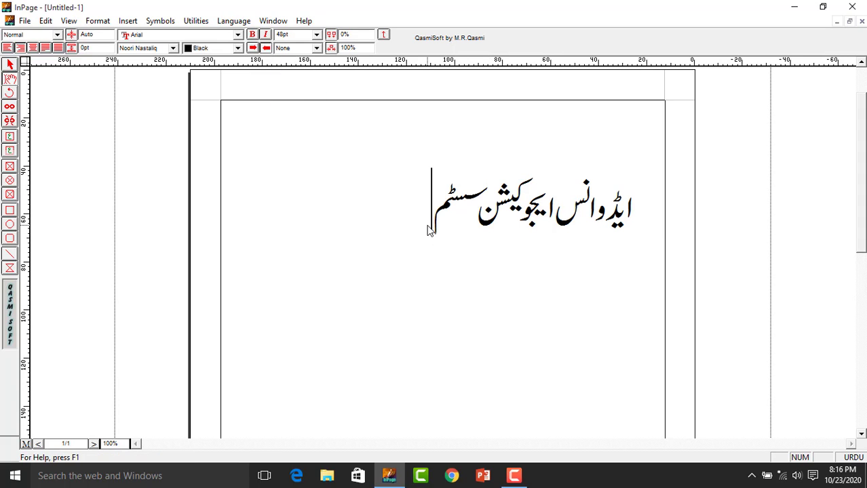
{"action": "type", "text": "("}
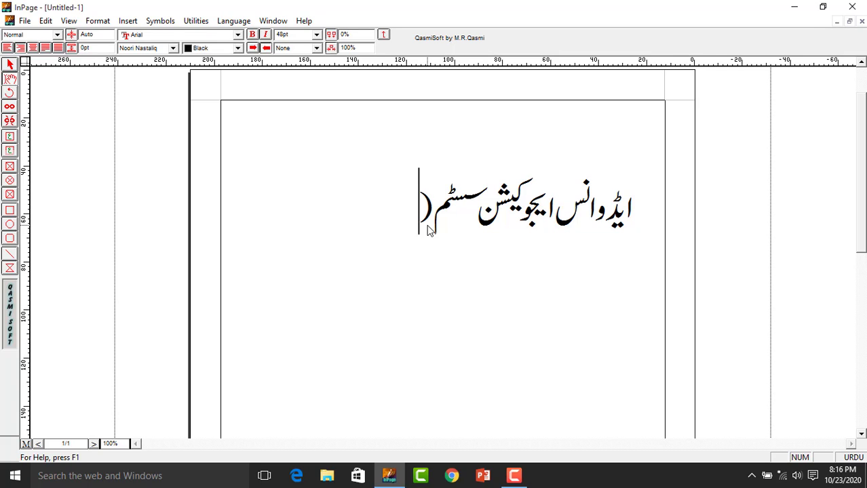
{"action": "type", "text": "صوا"}
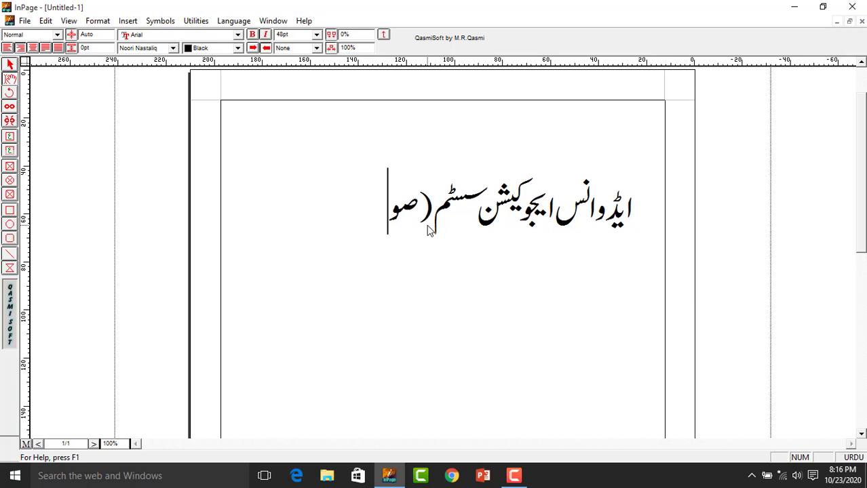
{"action": "type", "text": "ن"}
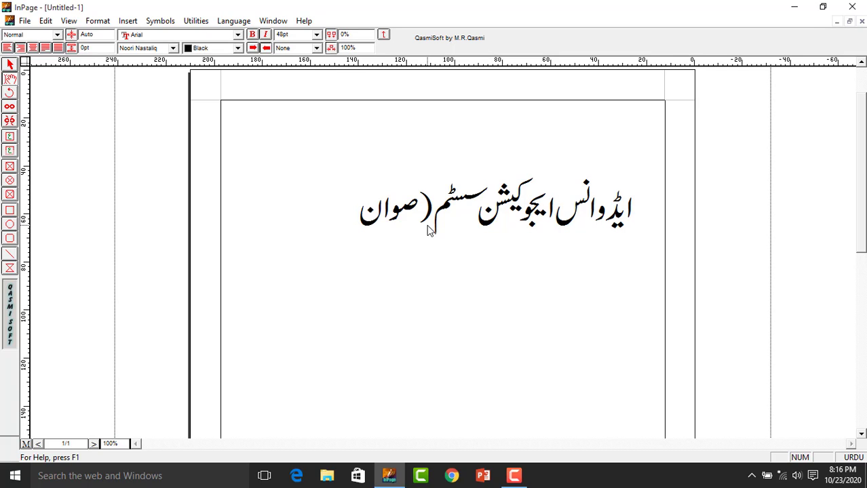
{"action": "key", "text": "BackSpace"}
{"action": "type", "text": "بی)"}
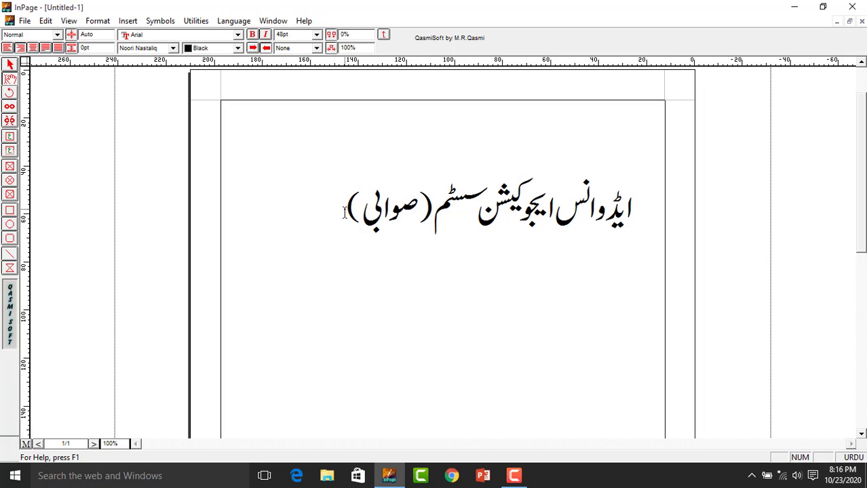
Undo the last text edit at the end of the heading.
{"action": "left_click_drag", "start_coordinate": [344, 212], "coordinate": [433, 216]}
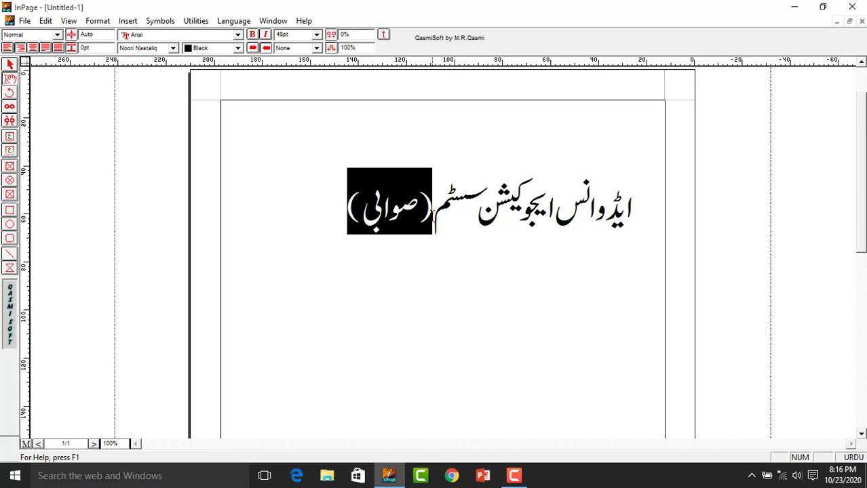
{"action": "left_click", "coordinate": [314, 207]}
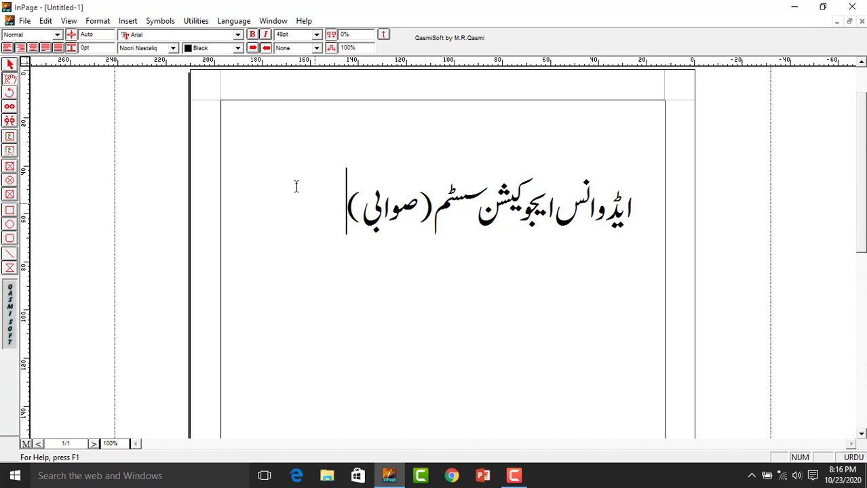
{"action": "left_click", "coordinate": [45, 21]}
{"action": "key", "text": "Escape"}
{"action": "key", "text": "Right"}
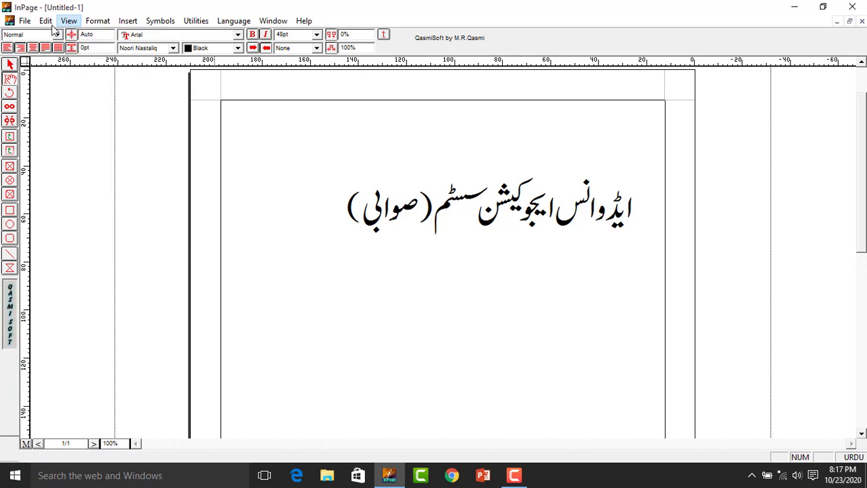
{"action": "left_click", "coordinate": [52, 25]}
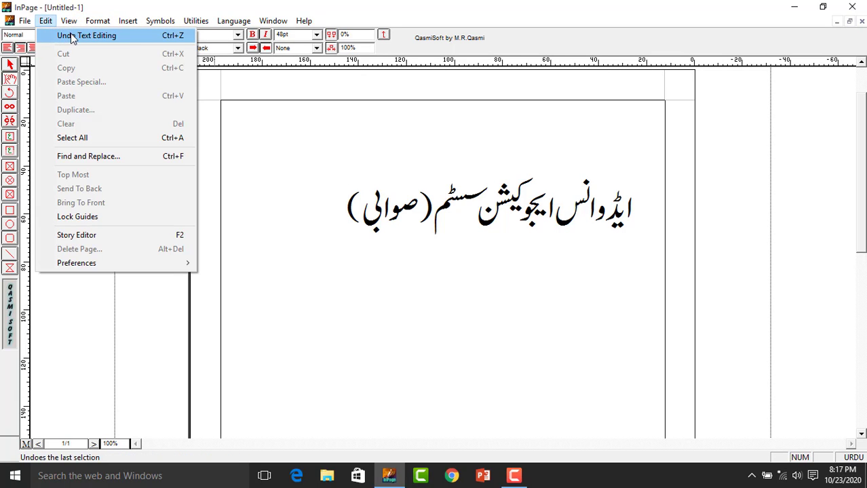
{"action": "left_click", "coordinate": [73, 36]}
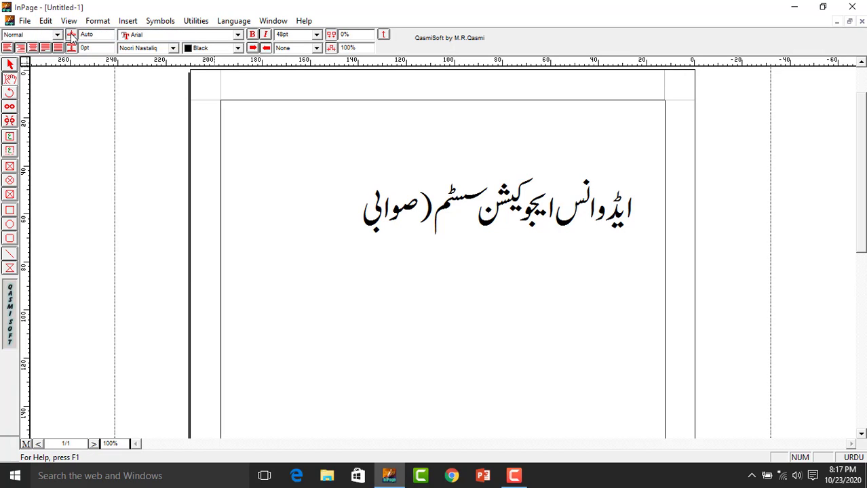
Retype the closing bracket after صوابی and add the word شیوہ, then shorten that word to شیو.
{"action": "type", "text": ")"}
{"action": "key", "text": "BackSpace"}
{"action": "type", "text": ") شیوہ"}
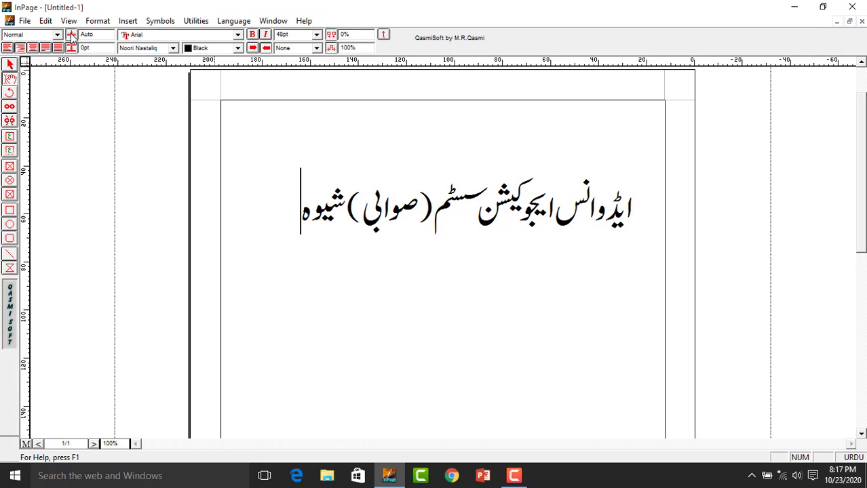
{"action": "key", "text": "BackSpace"}
{"action": "key", "text": "BackSpace"}
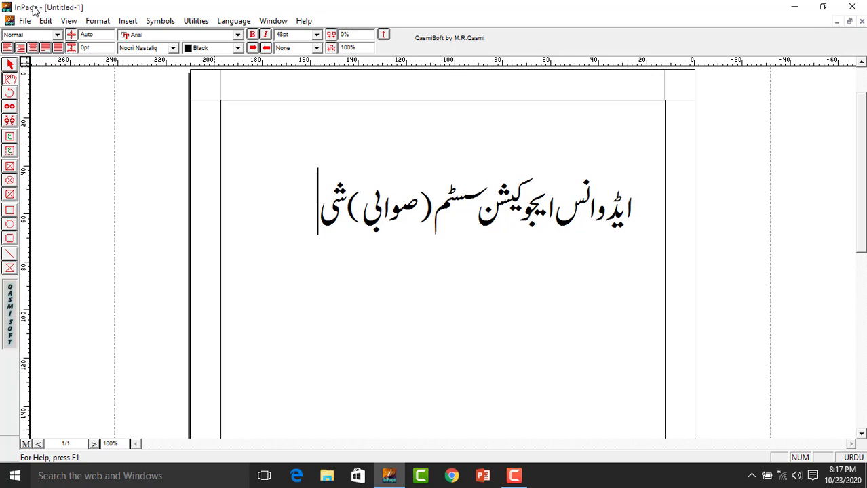
{"action": "type", "text": "و"}
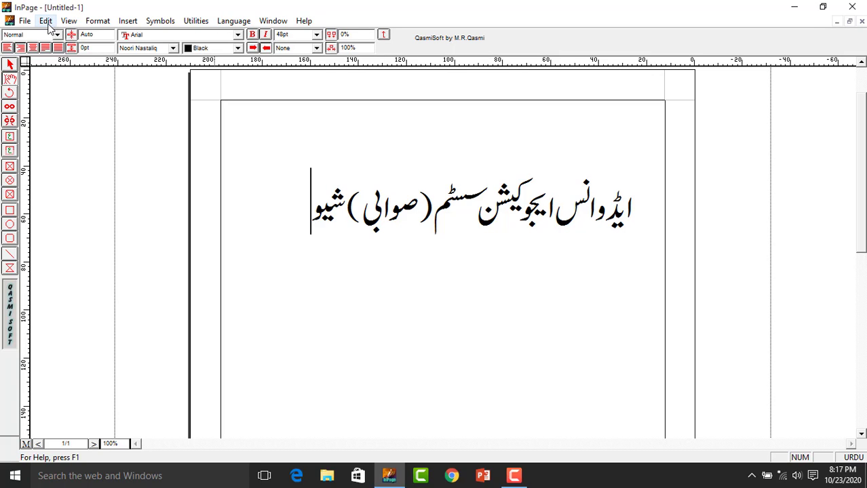
{"action": "left_click", "coordinate": [45, 21]}
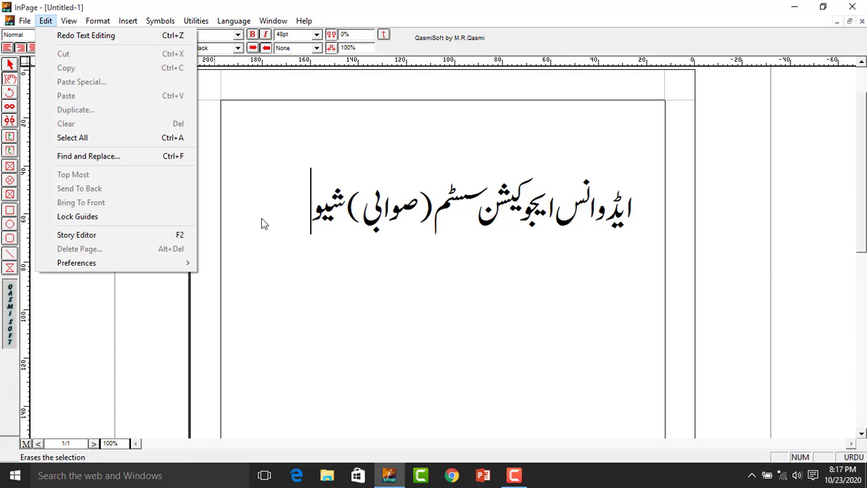
{"action": "left_click", "coordinate": [310, 248]}
Delete the word شیو after the closing bracket.
{"action": "double_click", "coordinate": [319, 208]}
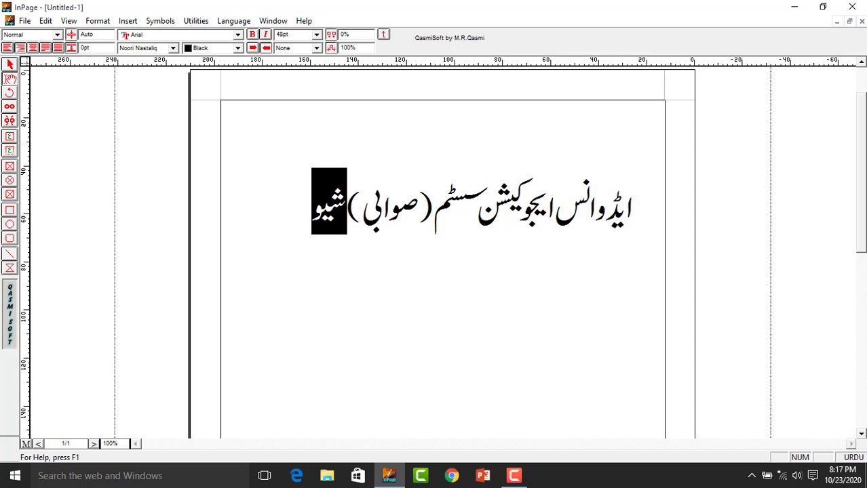
{"action": "key", "text": "BackSpace"}
{"action": "key", "text": "BackSpace"}
{"action": "key", "text": "BackSpace"}
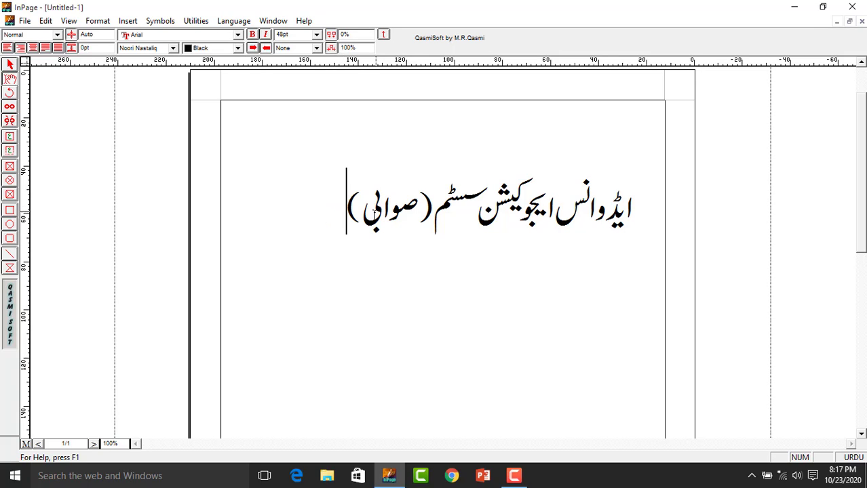
Cut the bracketed word "(صوابی)" from the end of the heading.
{"action": "key", "text": "shift+Right"}
{"action": "key", "text": "shift+Right"}
{"action": "key", "text": "shift+Right"}
{"action": "key", "text": "shift+Right"}
{"action": "key", "text": "shift+Right"}
{"action": "key", "text": "shift+Right"}
{"action": "key", "text": "shift+Right"}
{"action": "key", "text": "ctrl+c"}
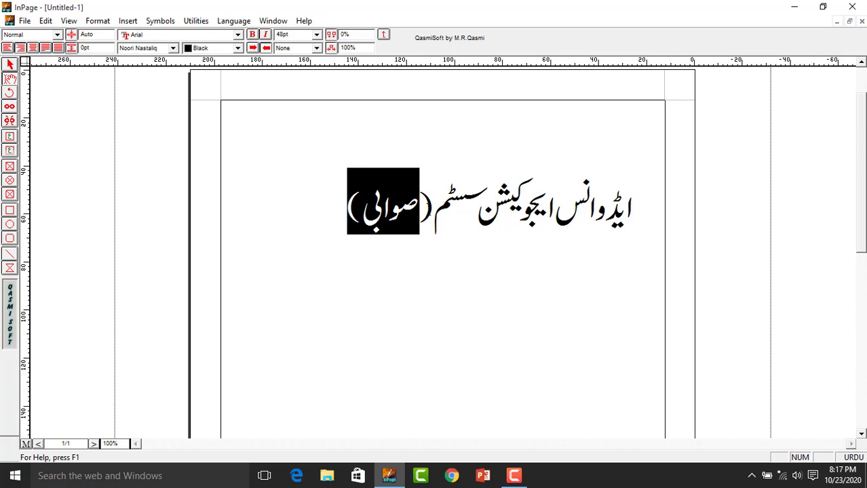
{"action": "left_click", "coordinate": [45, 20]}
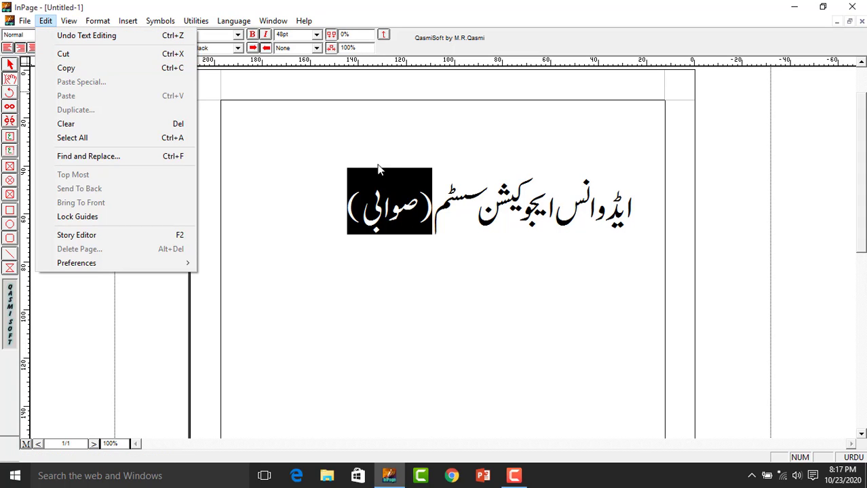
{"action": "left_click", "coordinate": [378, 240]}
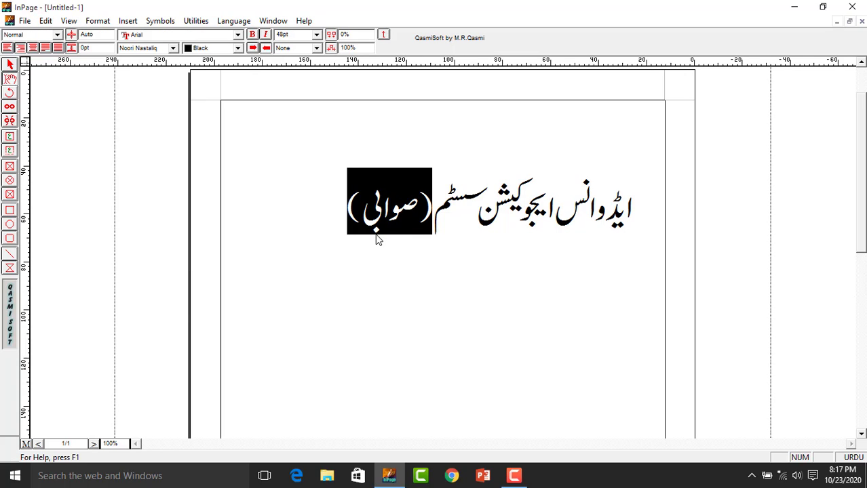
{"action": "key", "text": "Delete"}
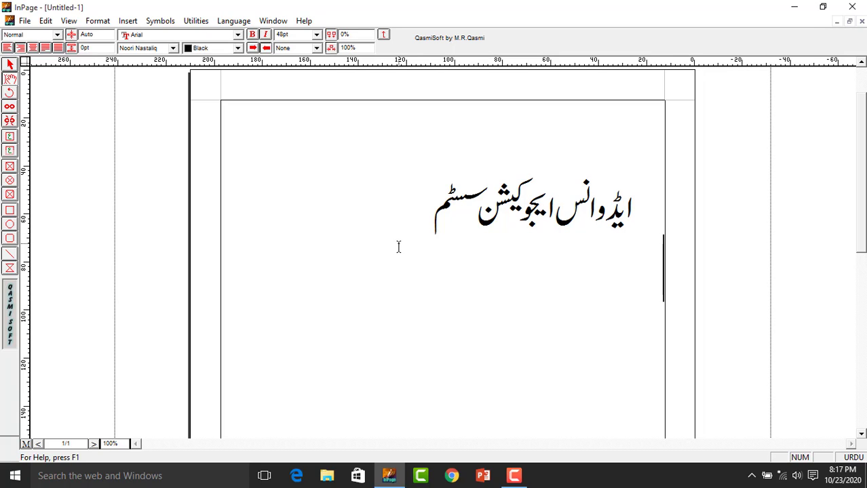
Paste the cut word "(صوابی)" on the indented line below the heading.
{"action": "key", "text": "Tab"}
{"action": "left_click", "coordinate": [46, 21]}
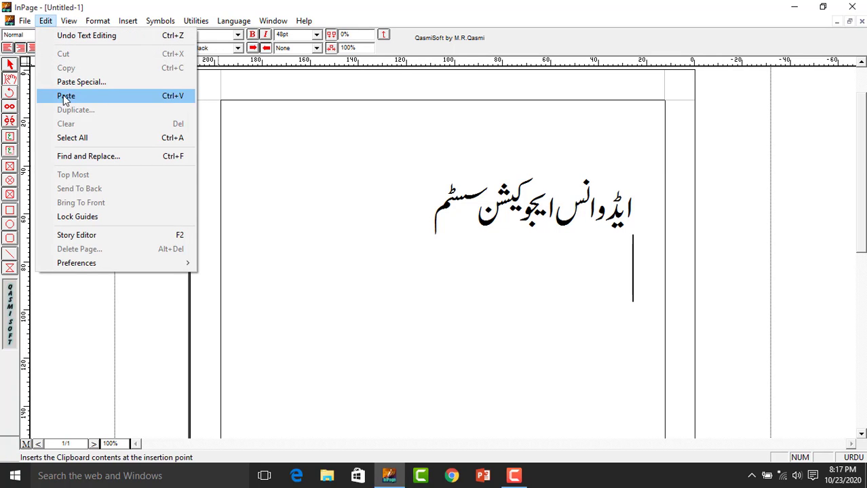
{"action": "left_click", "coordinate": [88, 98]}
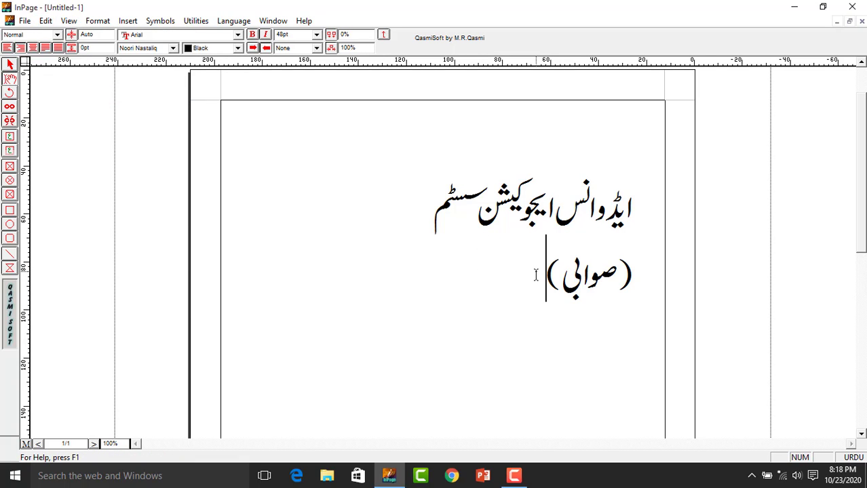
Undo the paste on the second line and paste "(صوابی)" back at the end of the heading.
{"action": "key", "text": "ctrl+z"}
{"action": "key", "text": "ctrl+z"}
{"action": "key", "text": "ctrl+z"}
{"action": "left_click", "coordinate": [433, 223]}
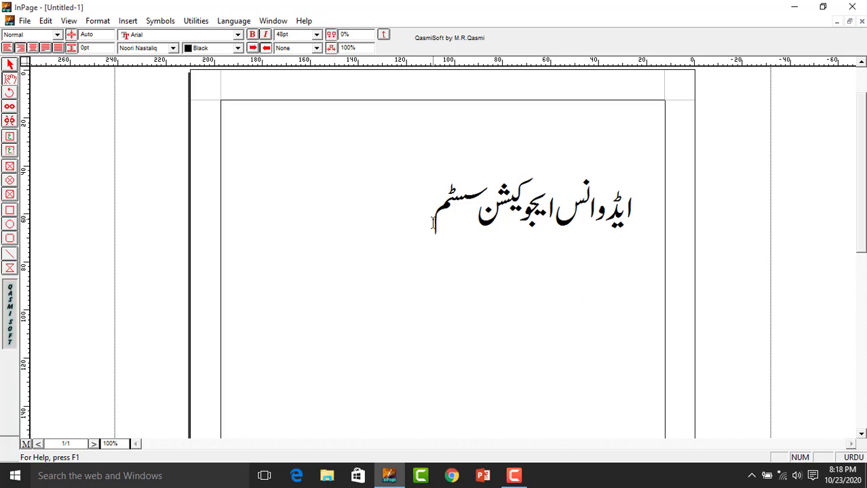
{"action": "key", "text": "ctrl+v"}
Copy the bracketed word "(صوابی)" at the end of the heading.
{"action": "left_click", "coordinate": [456, 269]}
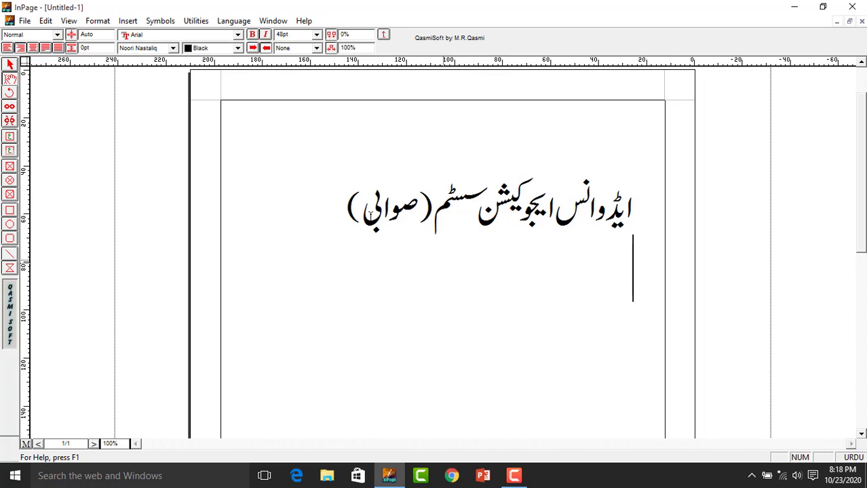
{"action": "left_click_drag", "start_coordinate": [341, 208], "coordinate": [431, 217]}
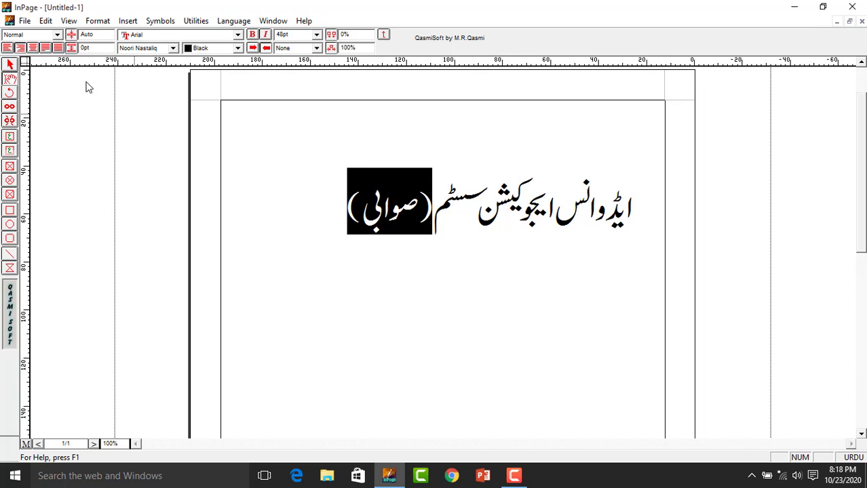
{"action": "left_click", "coordinate": [45, 20]}
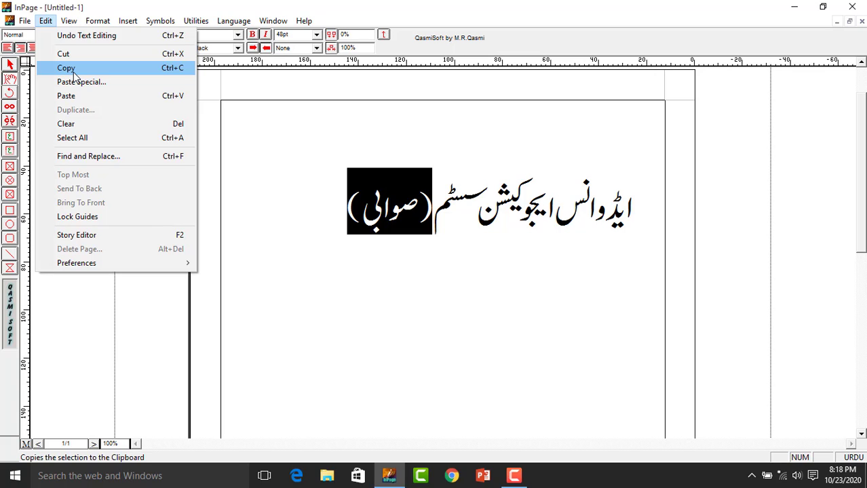
{"action": "left_click", "coordinate": [168, 69]}
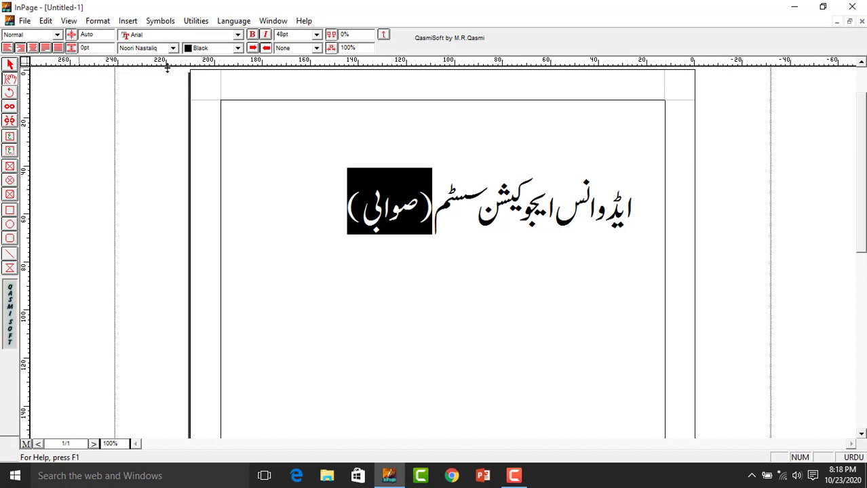
Paste the copied "(صوابی)" once more at the end of the heading and twice on the line below.
{"action": "left_click", "coordinate": [319, 224]}
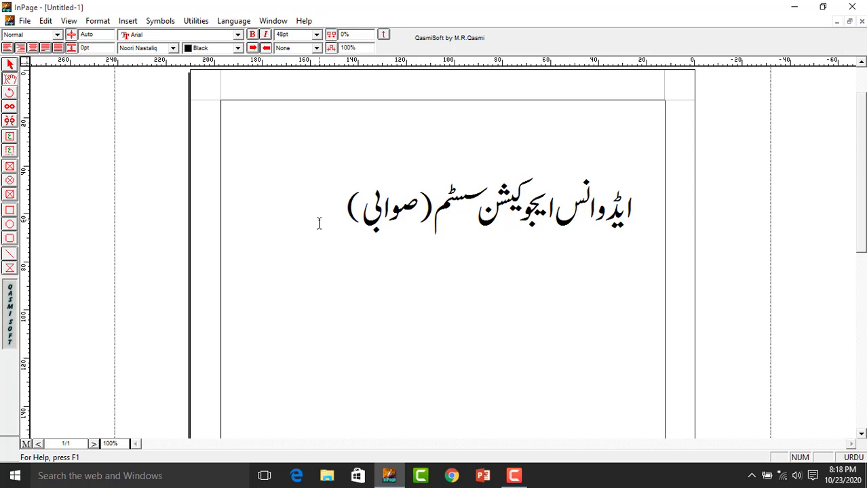
{"action": "key", "text": "ctrl+v"}
{"action": "key", "text": "ctrl+v"}
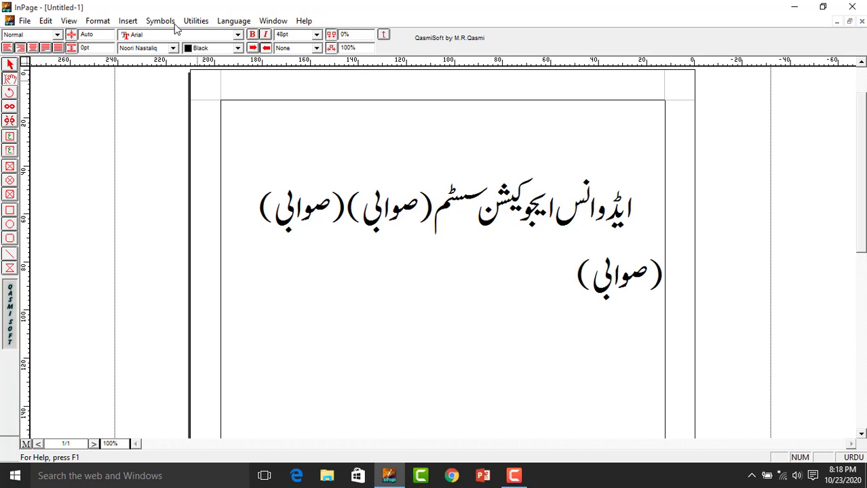
{"action": "left_click", "coordinate": [46, 20]}
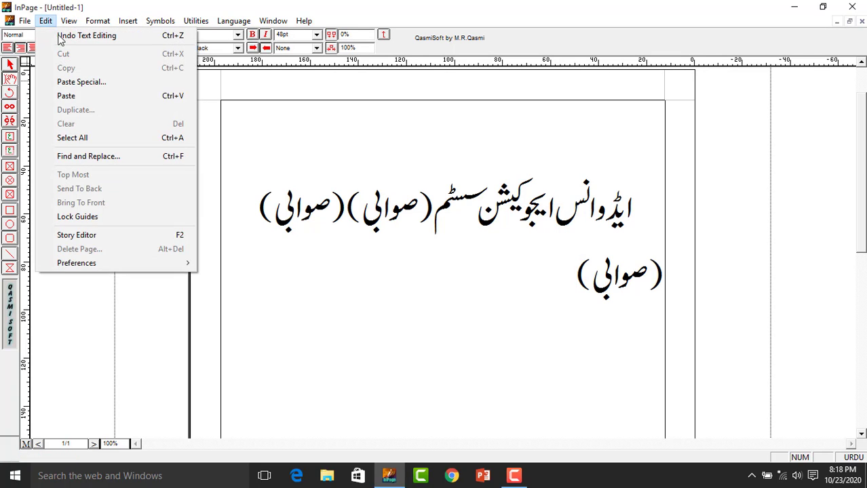
{"action": "left_click", "coordinate": [78, 102]}
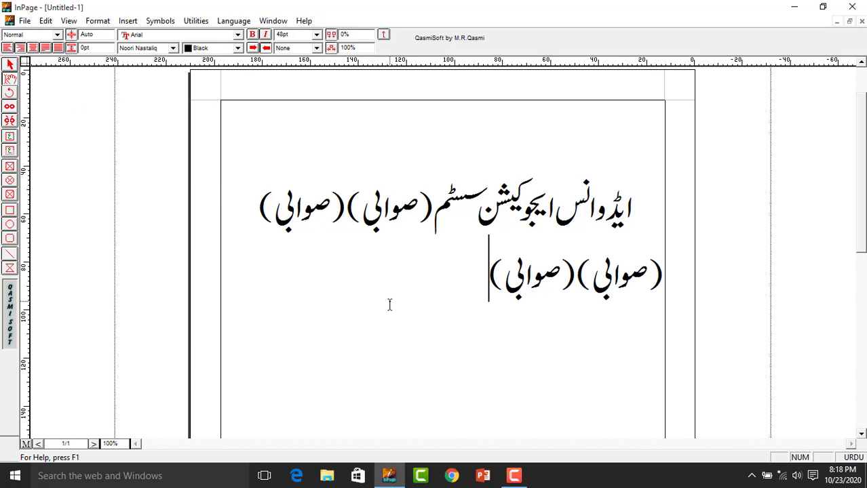
{"action": "left_click", "coordinate": [46, 20]}
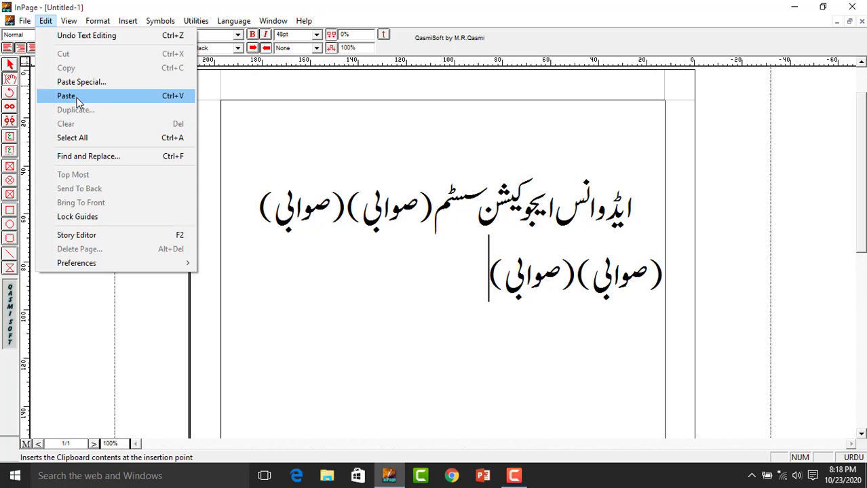
{"action": "left_click", "coordinate": [132, 137]}
{"action": "left_click", "coordinate": [400, 289]}
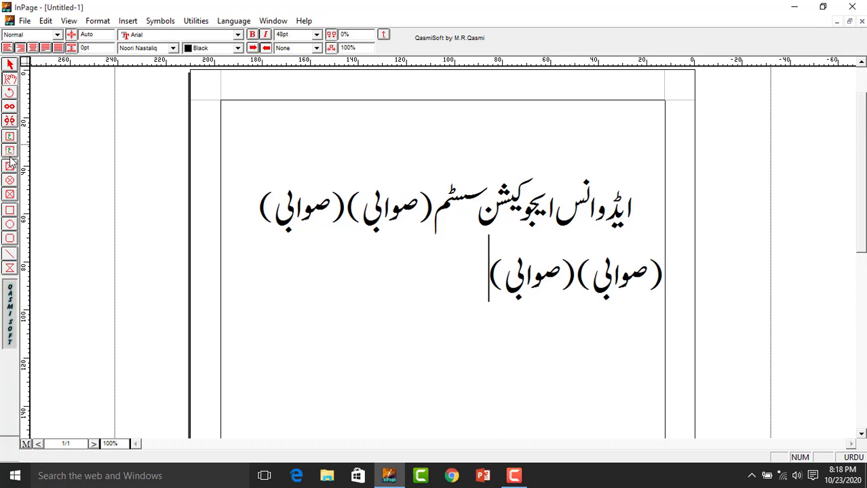
Draw an oval picture frame about 40 by 36 mm below the heading and import the desktop picture 368f1ff1b4f1c8adc528b5c83faf6f37 into it.
{"action": "left_click", "coordinate": [10, 180]}
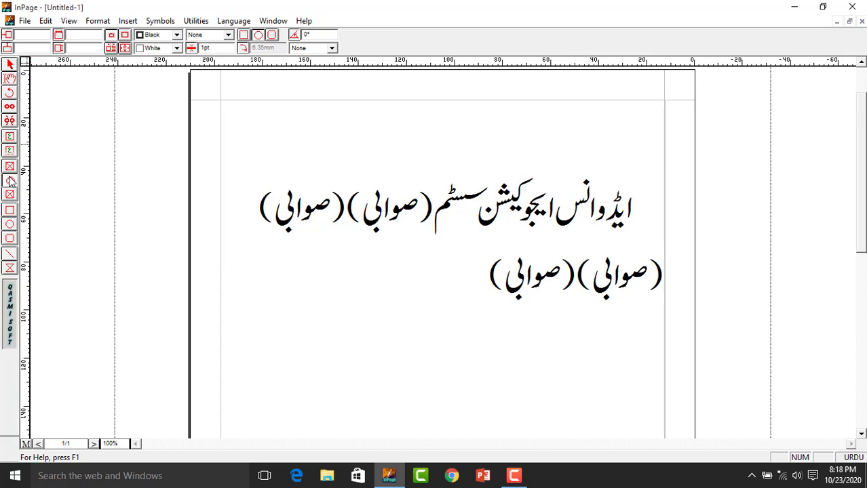
{"action": "mouse_move", "coordinate": [317, 274]}
{"action": "left_mouse_down"}
{"action": "mouse_move", "coordinate": [367, 328]}
{"action": "mouse_move", "coordinate": [412, 359]}
{"action": "left_mouse_up"}
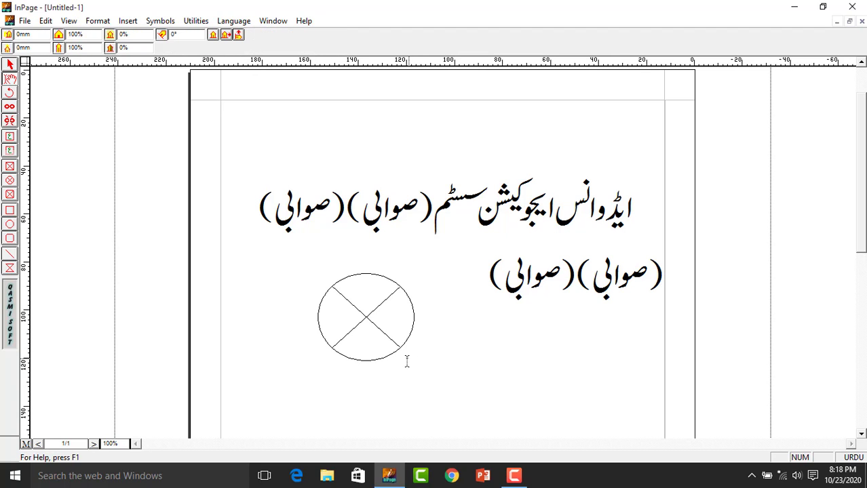
{"action": "double_click", "coordinate": [372, 319]}
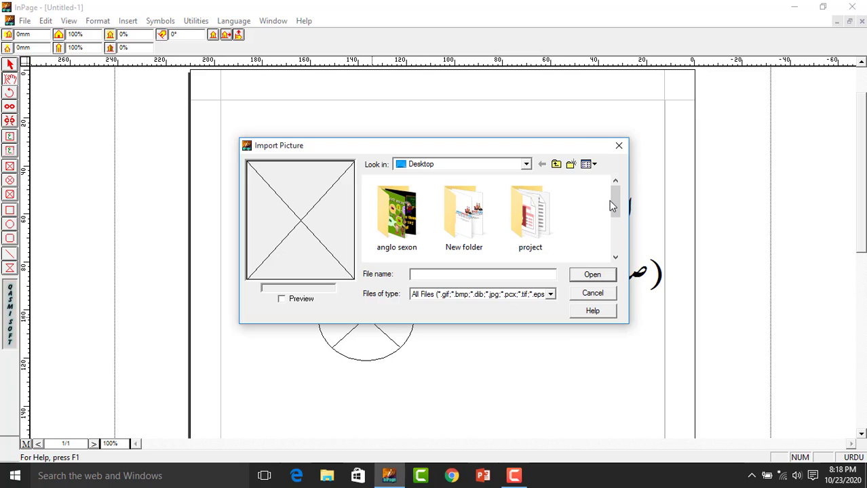
{"action": "left_click_drag", "start_coordinate": [612, 199], "coordinate": [611, 246]}
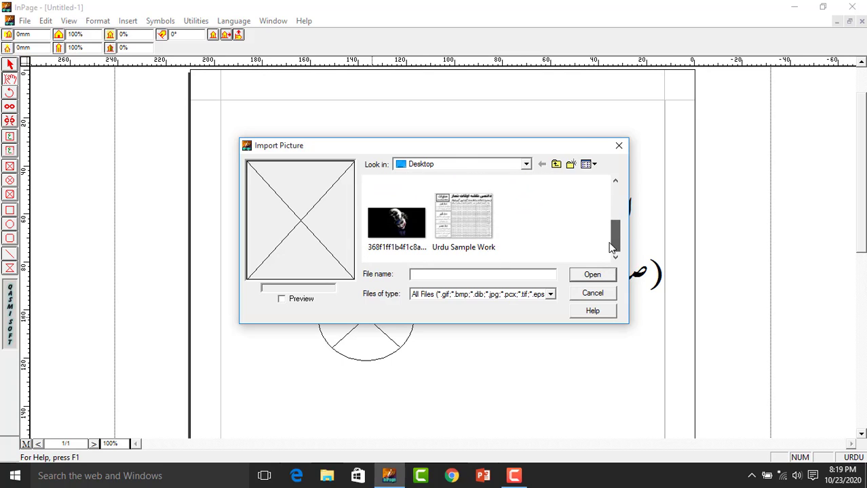
{"action": "left_click", "coordinate": [390, 233]}
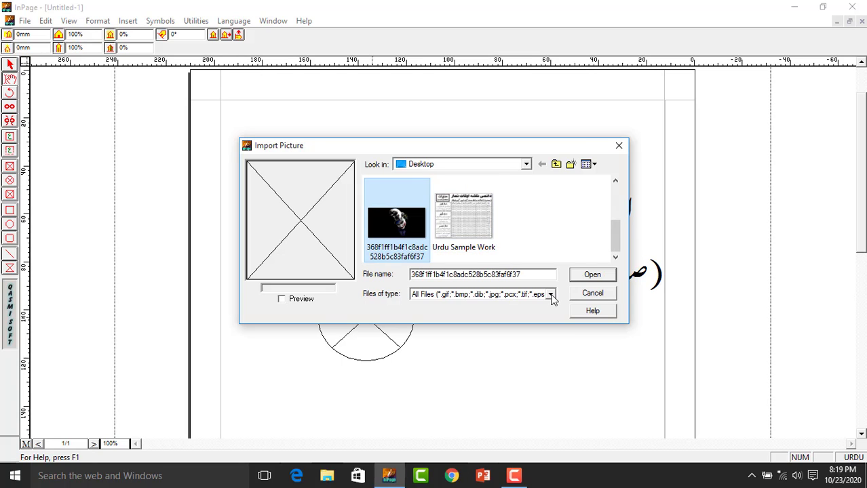
{"action": "left_click", "coordinate": [577, 277]}
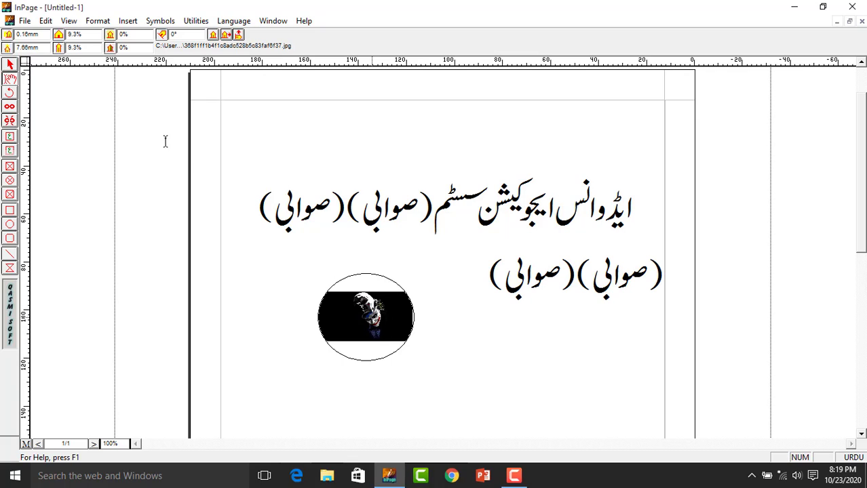
Duplicate the oval picture frame in 2 rows and 1 column with 0 mm spacing.
{"action": "left_click", "coordinate": [10, 66]}
{"action": "left_click", "coordinate": [373, 327]}
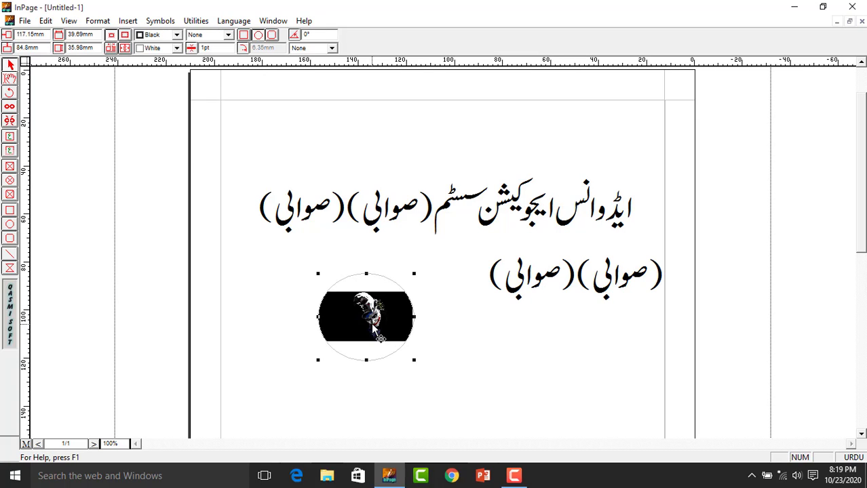
{"action": "left_click", "coordinate": [44, 20]}
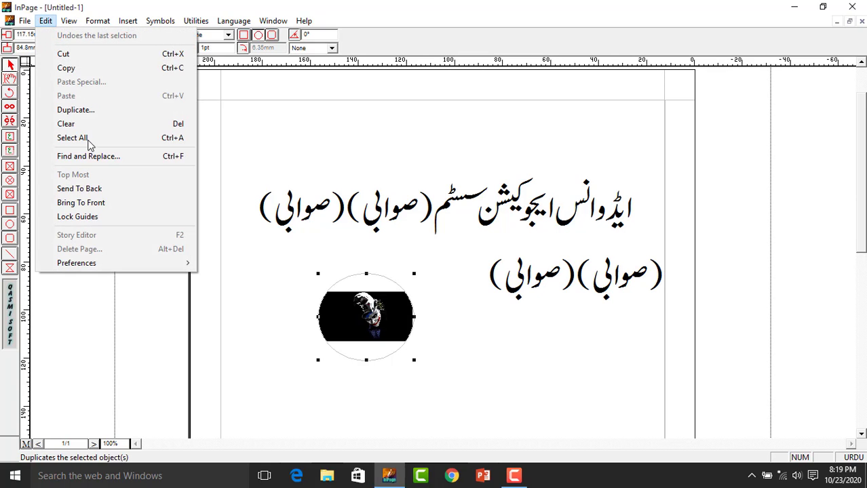
{"action": "left_click", "coordinate": [83, 112]}
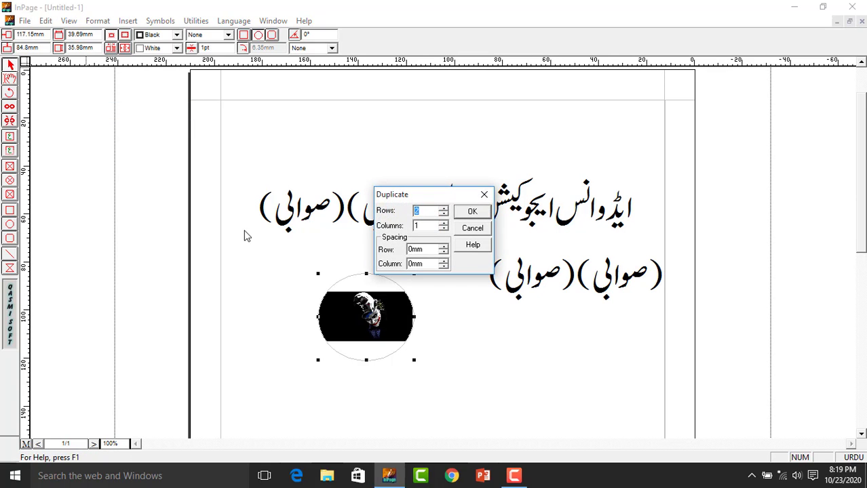
{"action": "left_click_drag", "start_coordinate": [416, 197], "coordinate": [384, 103]}
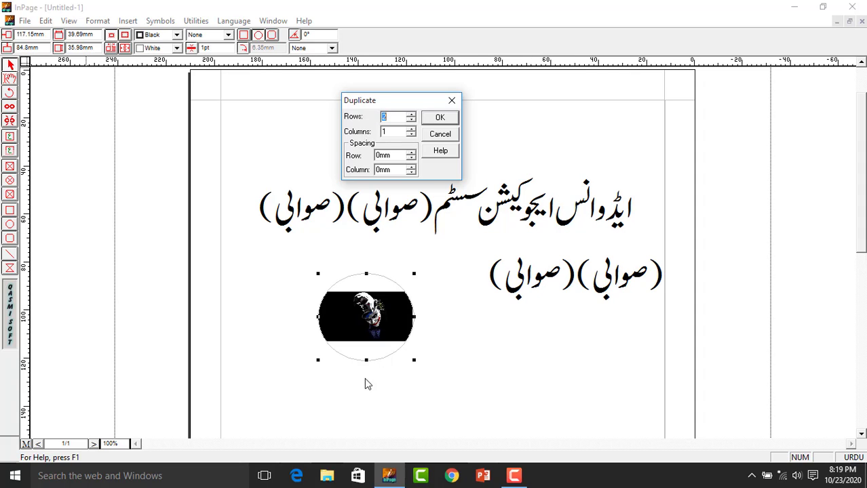
{"action": "left_click", "coordinate": [436, 118]}
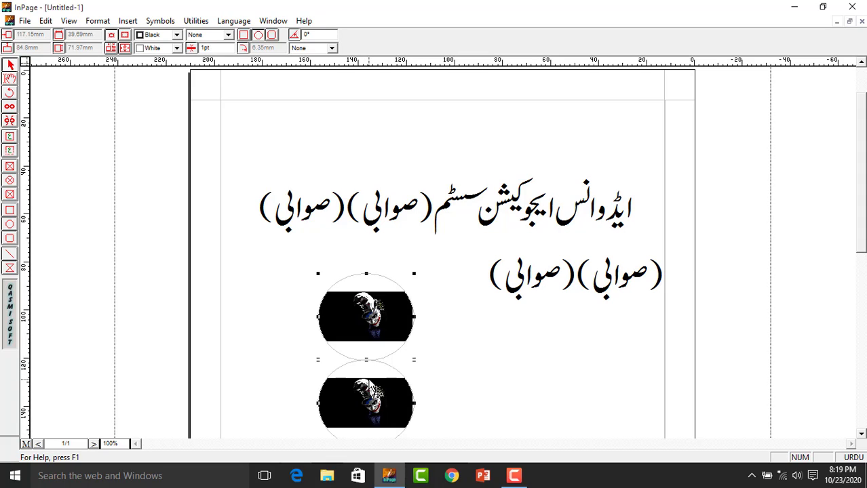
Delete the lower copy of the oval picture frame.
{"action": "left_click", "coordinate": [449, 377]}
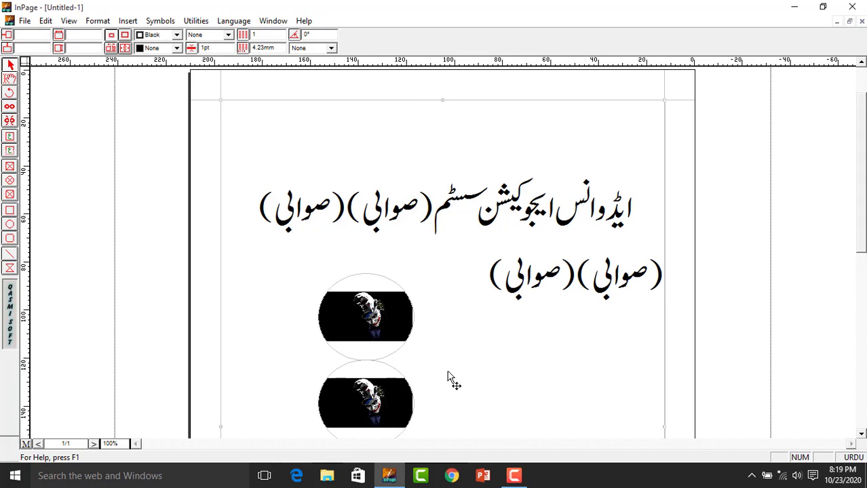
{"action": "left_click", "coordinate": [388, 391]}
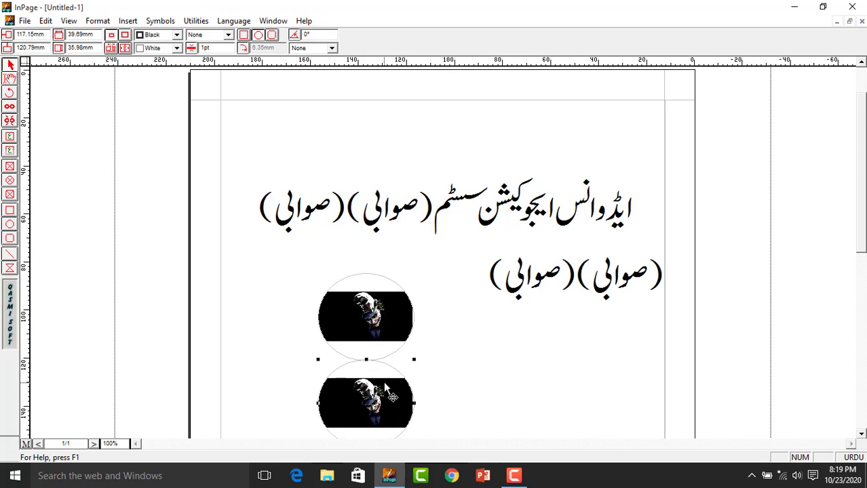
{"action": "key", "text": "Delete"}
Duplicate the remaining oval picture frame in 1 row and 2 columns with 0 mm spacing.
{"action": "left_click", "coordinate": [373, 323]}
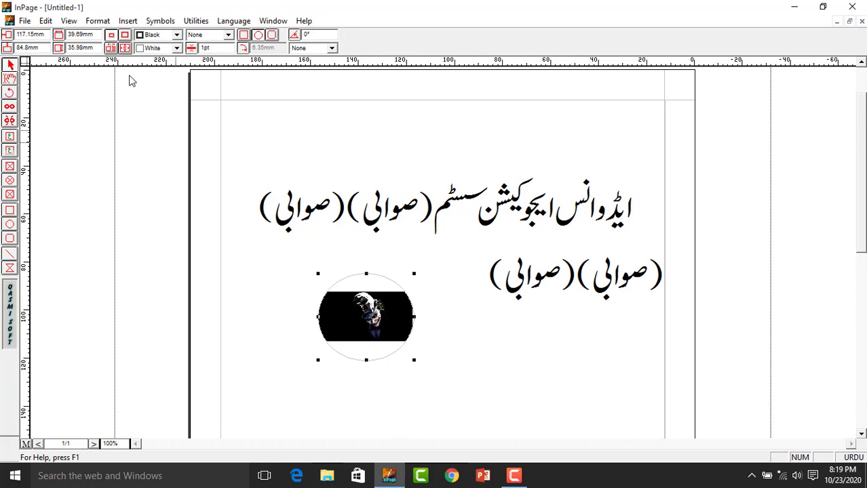
{"action": "left_click", "coordinate": [46, 20]}
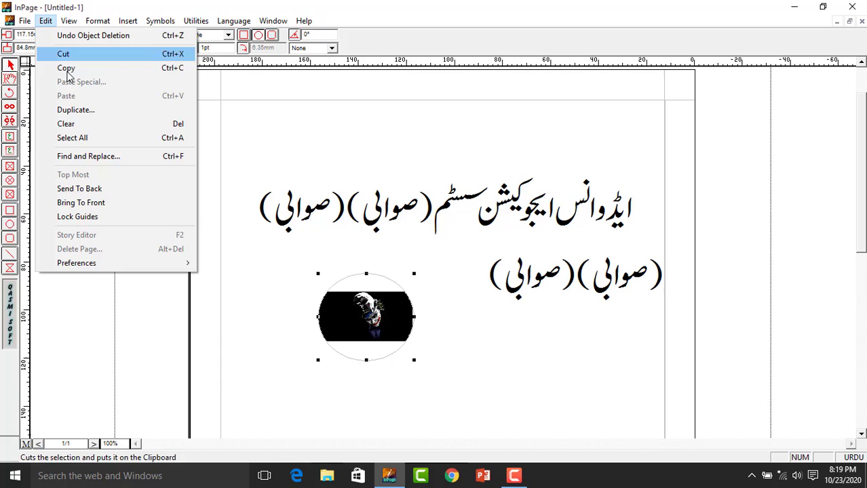
{"action": "left_click", "coordinate": [75, 110]}
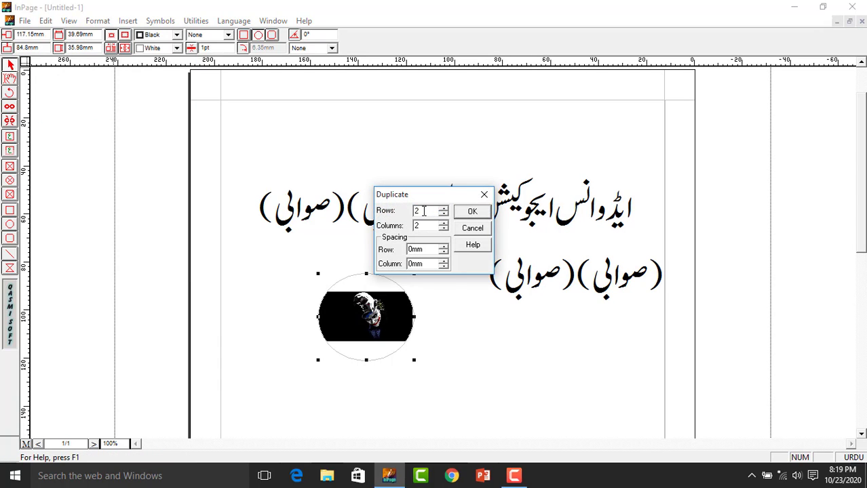
{"action": "key", "text": "Tab"}
{"action": "left_click", "coordinate": [472, 213]}
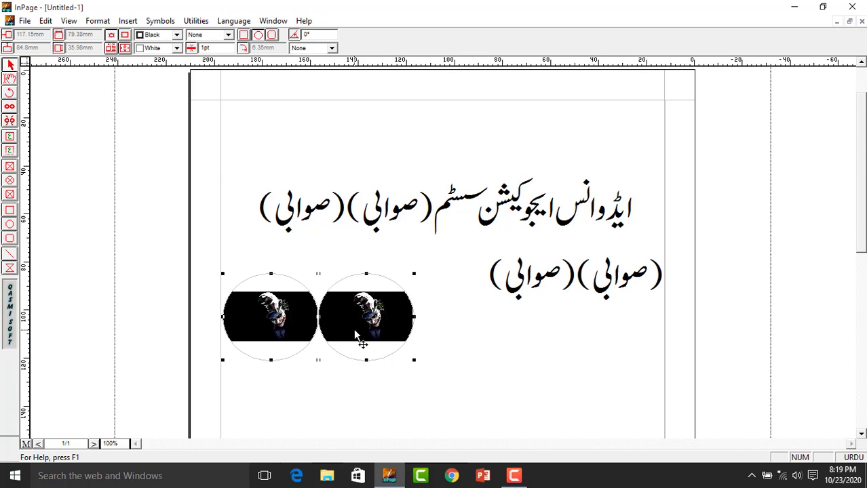
Delete both side-by-side oval picture frames.
{"action": "key", "text": "Delete"}
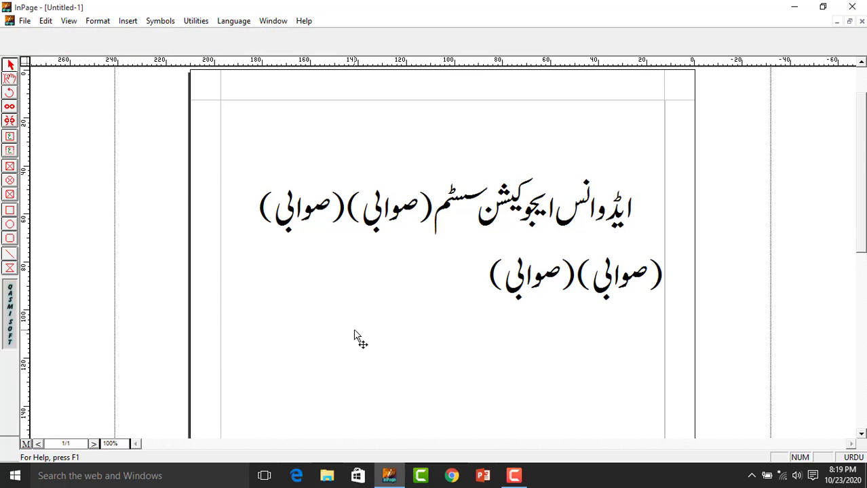
{"action": "left_click", "coordinate": [46, 20]}
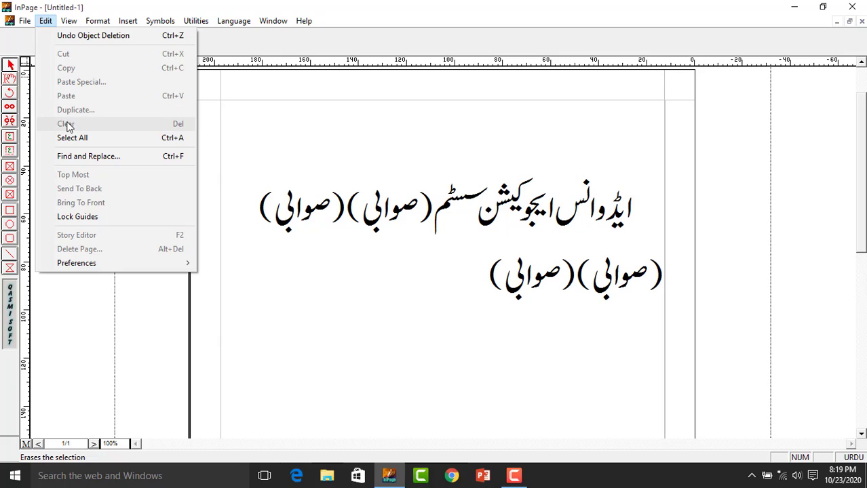
{"action": "left_click", "coordinate": [279, 264]}
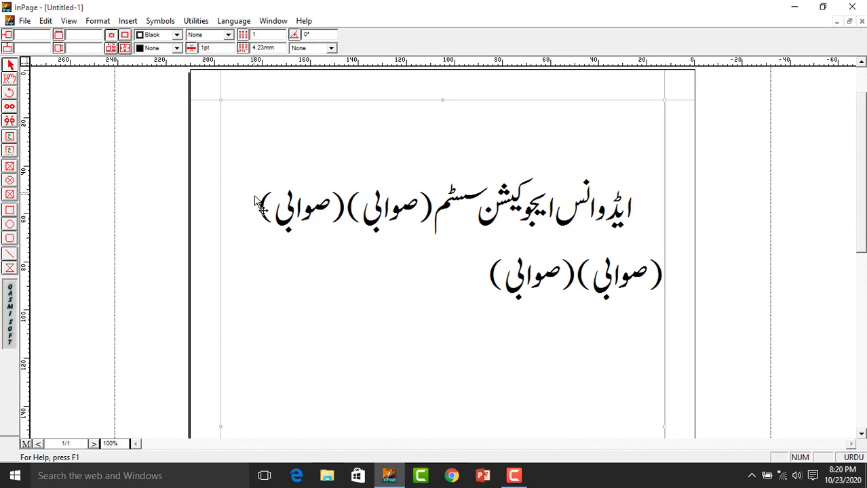
Delete the whole heading line and undo the deletion.
{"action": "left_click", "coordinate": [10, 79]}
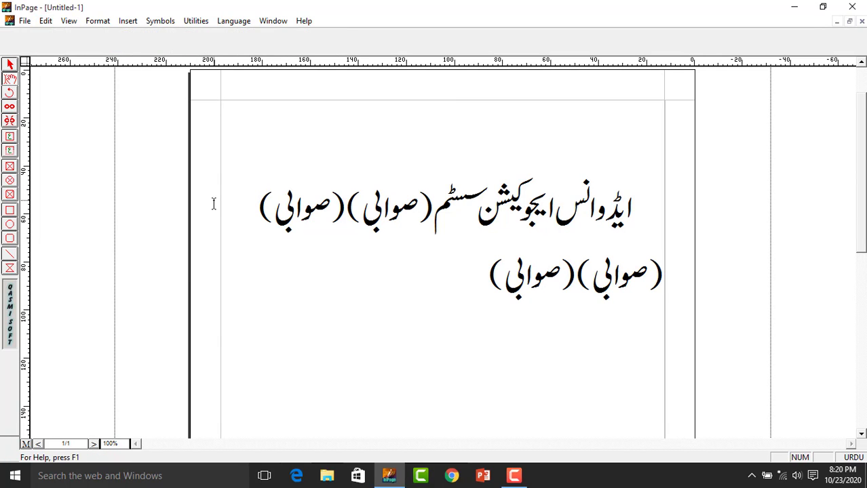
{"action": "left_click_drag", "start_coordinate": [259, 198], "coordinate": [635, 230]}
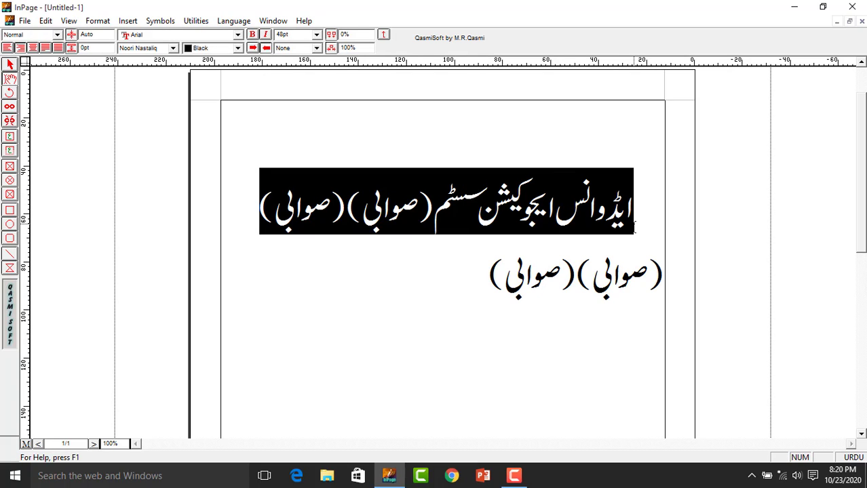
{"action": "key", "text": "Delete"}
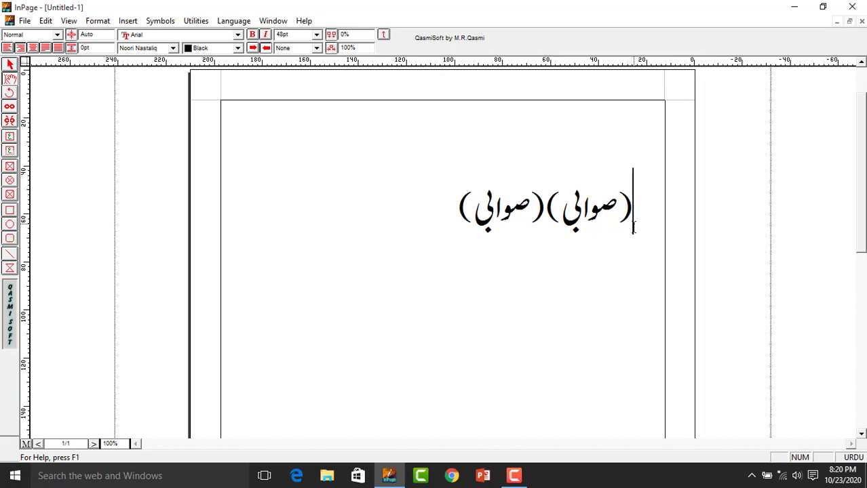
{"action": "key", "text": "ctrl+z"}
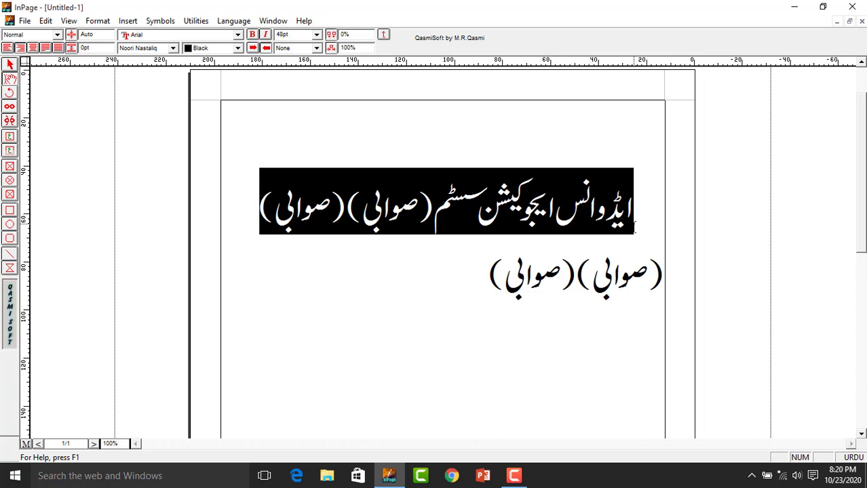
Erase the selected heading line with the Clear command and undo it.
{"action": "left_click", "coordinate": [45, 21]}
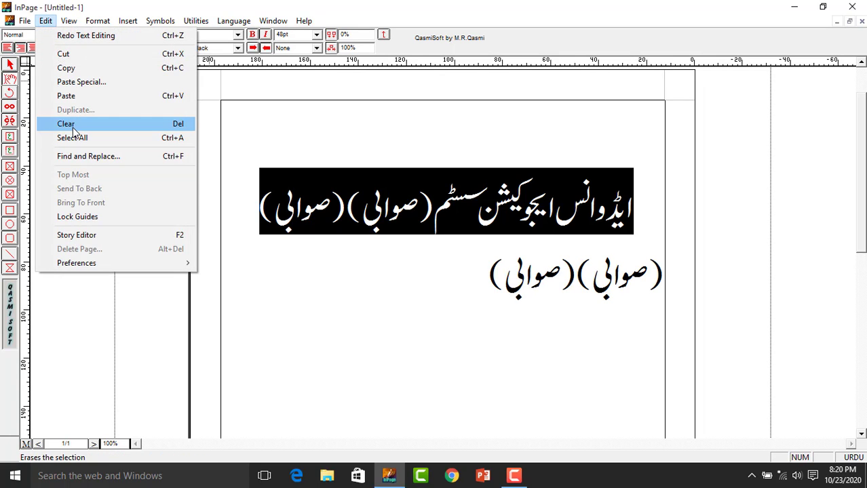
{"action": "left_click", "coordinate": [66, 125]}
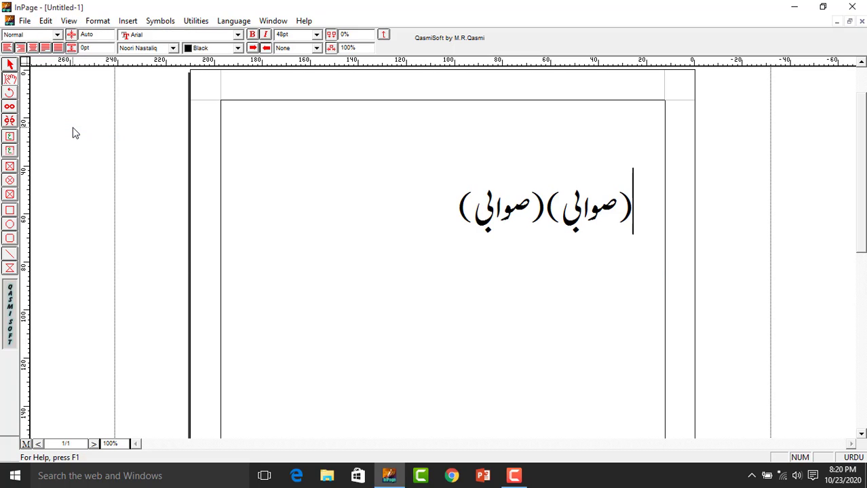
{"action": "key", "text": "ctrl+z"}
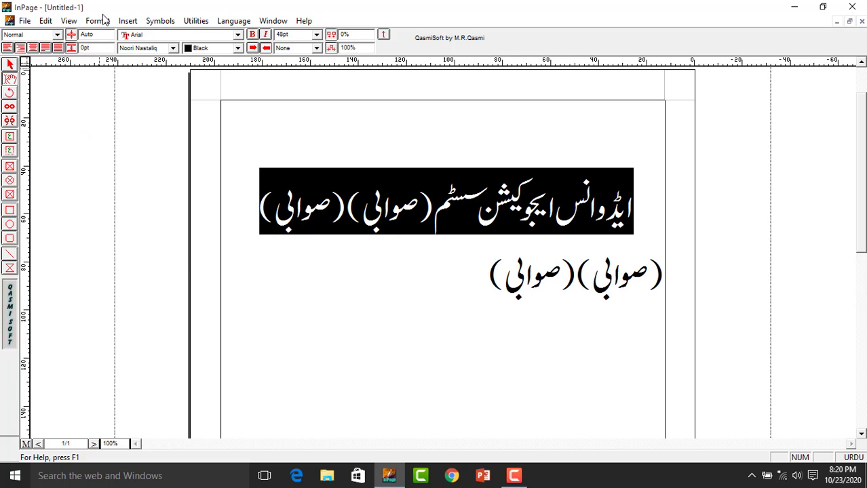
Open the Find and Replace dialog and dismiss it without replacing any text.
{"action": "left_click", "coordinate": [51, 21]}
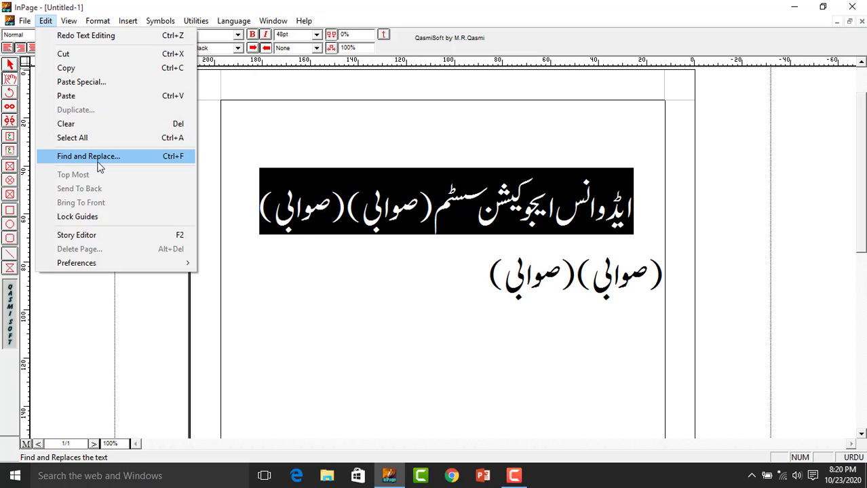
{"action": "left_click", "coordinate": [443, 346]}
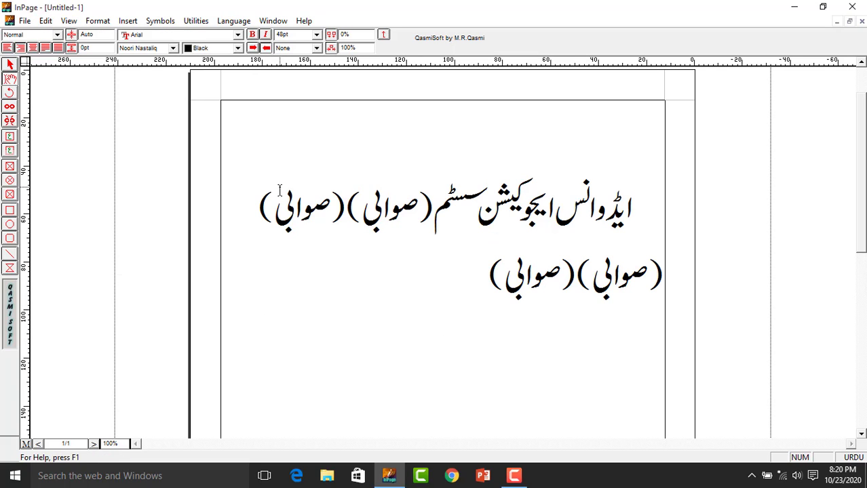
{"action": "left_click", "coordinate": [43, 22]}
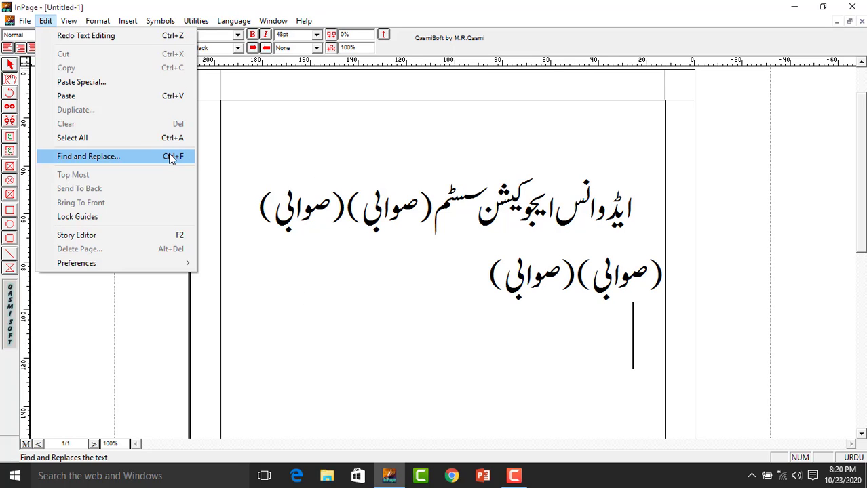
{"action": "key", "text": "Escape"}
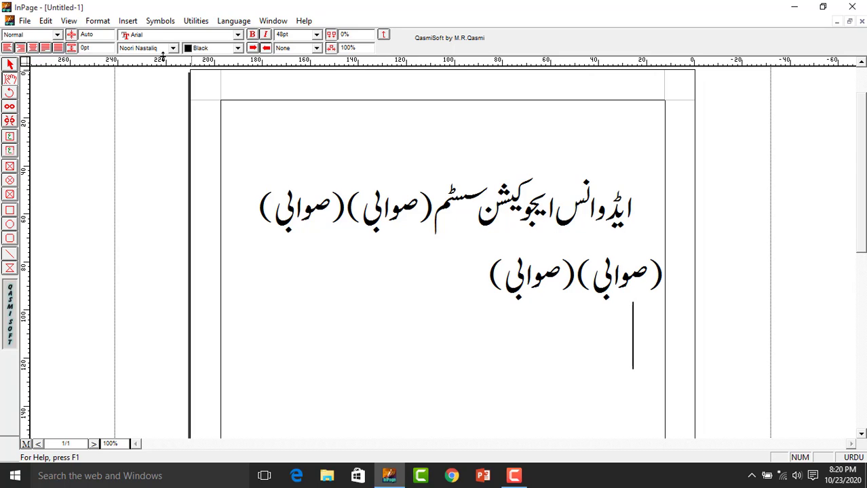
{"action": "left_click", "coordinate": [44, 23]}
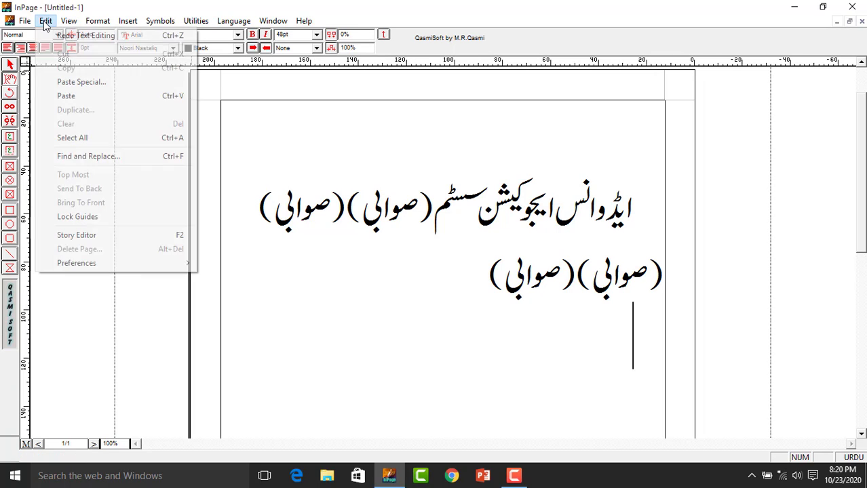
{"action": "left_click", "coordinate": [76, 161]}
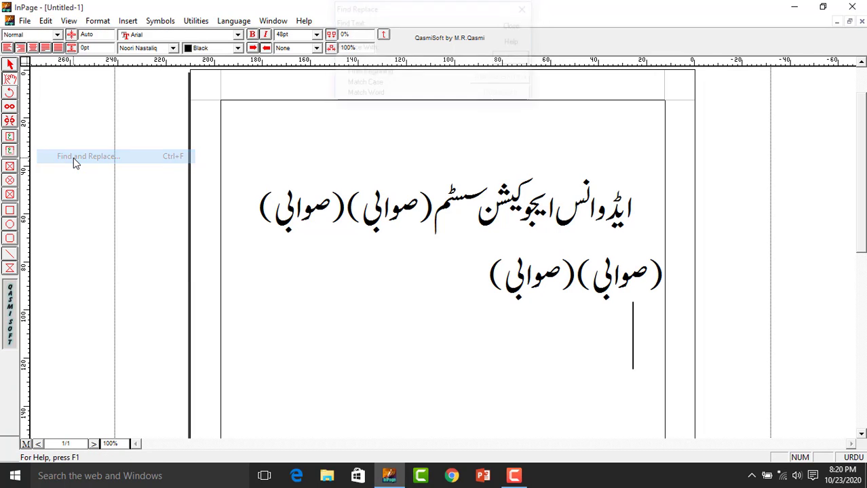
{"action": "left_click", "coordinate": [45, 23]}
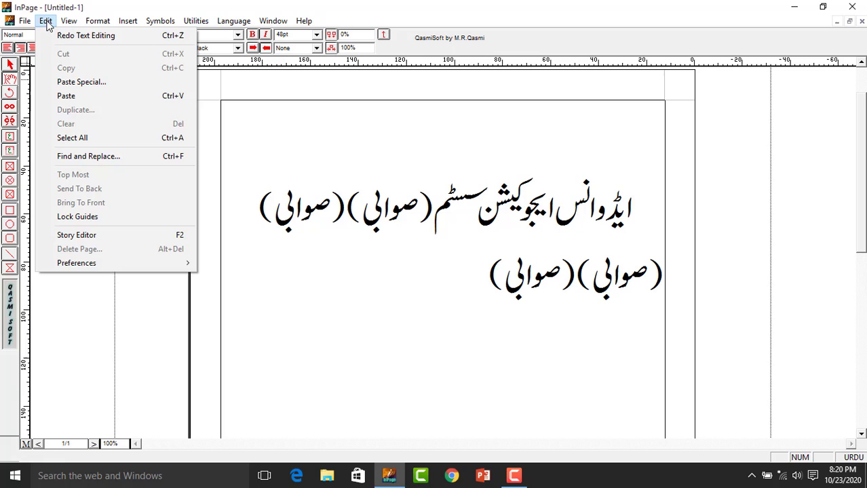
{"action": "left_click", "coordinate": [86, 157]}
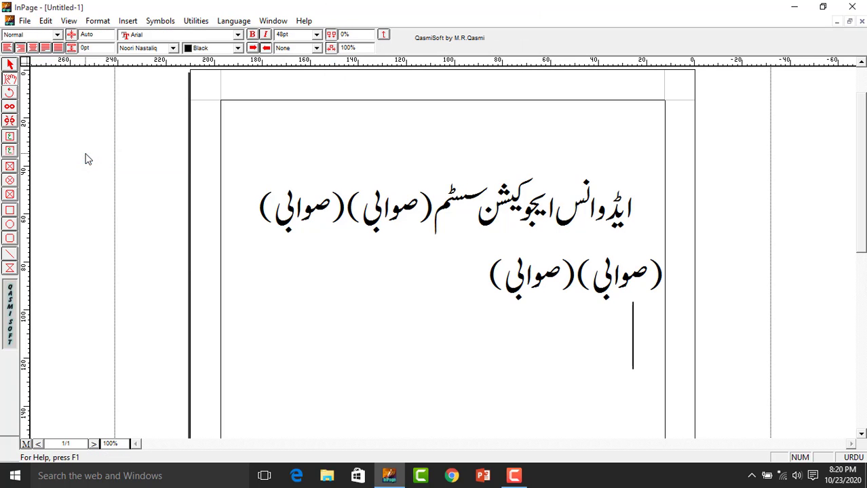
{"action": "left_click", "coordinate": [46, 22]}
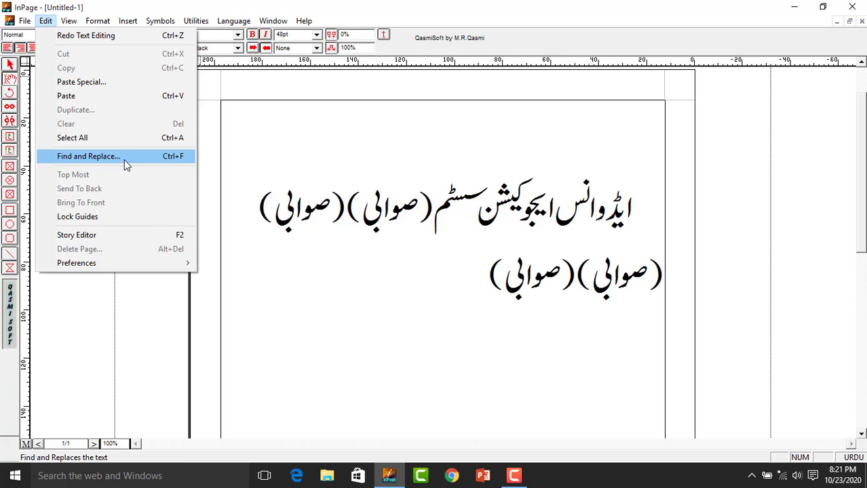
{"action": "left_click", "coordinate": [402, 316]}
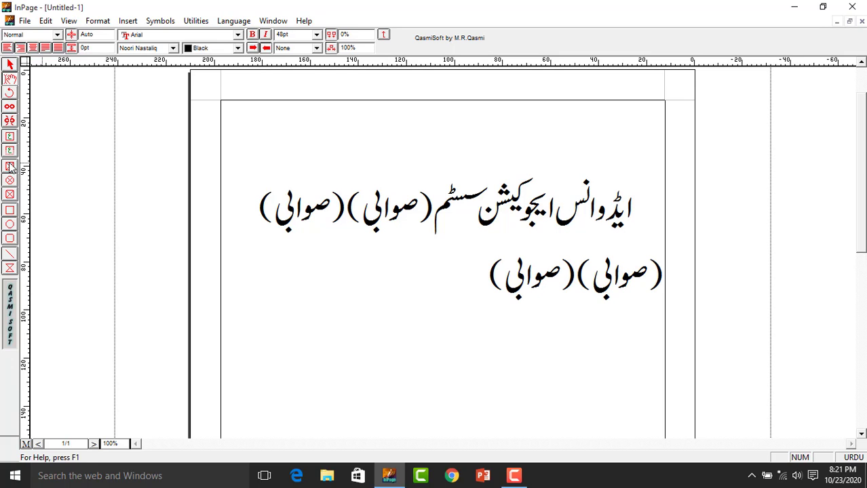
{"action": "left_click", "coordinate": [46, 20]}
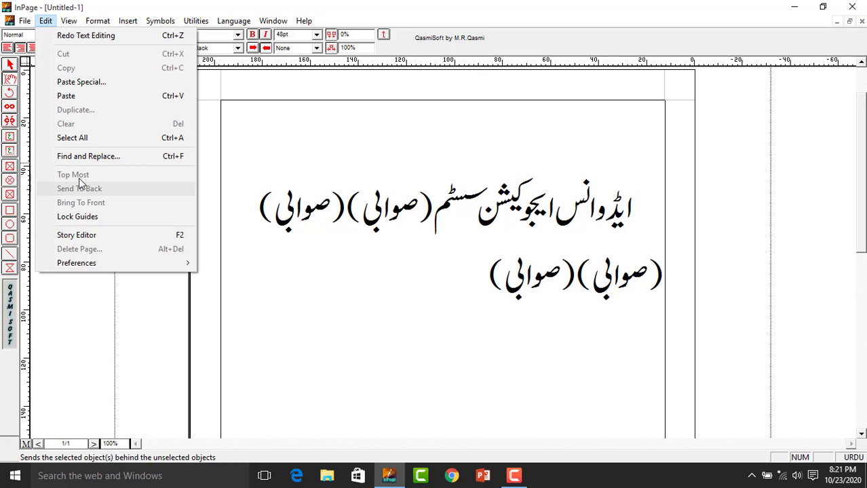
{"action": "left_click", "coordinate": [303, 282]}
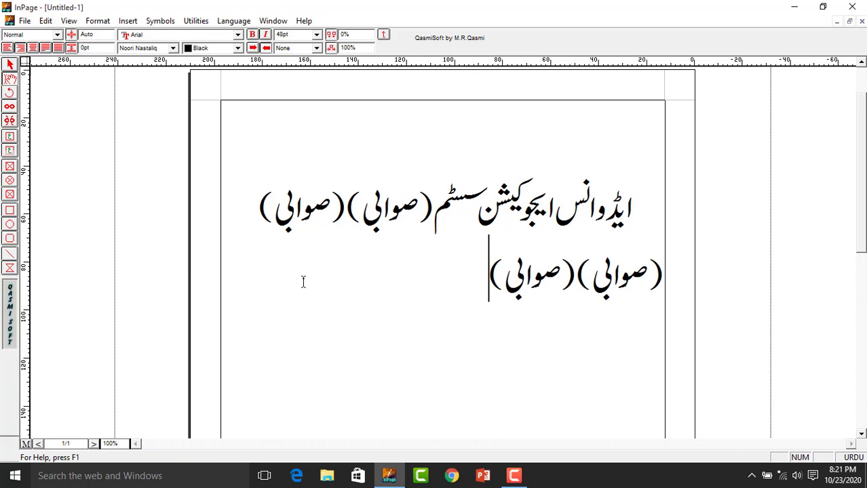
Draw a circle about 51 by 48 mm below the heading with a solid border and fill it with Black.
{"action": "left_click", "coordinate": [10, 224]}
{"action": "left_click_drag", "start_coordinate": [292, 255], "coordinate": [414, 371]}
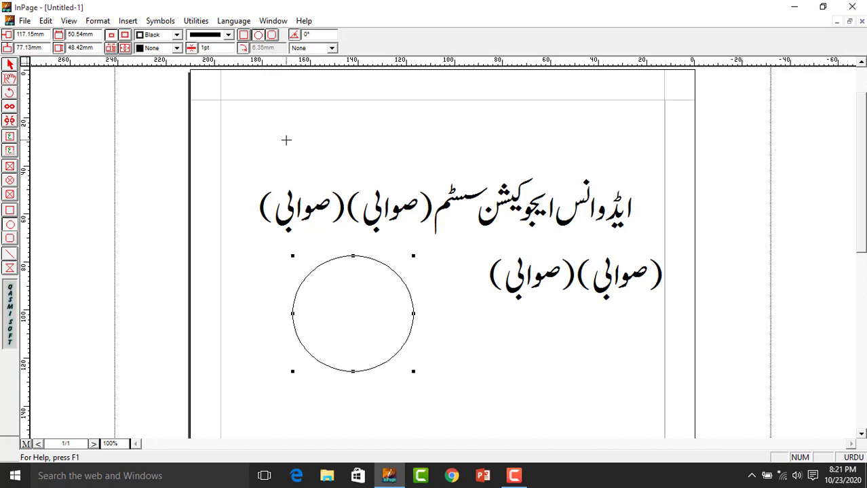
{"action": "left_click", "coordinate": [228, 35]}
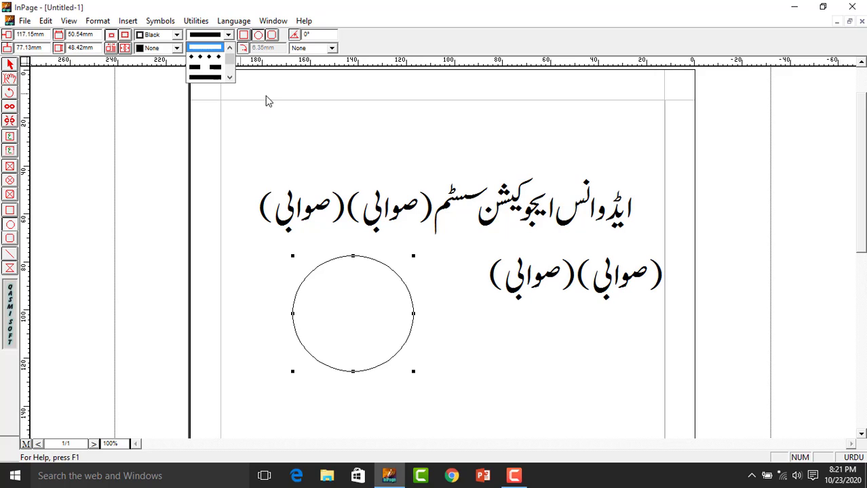
{"action": "left_click", "coordinate": [209, 47]}
{"action": "left_click", "coordinate": [175, 49]}
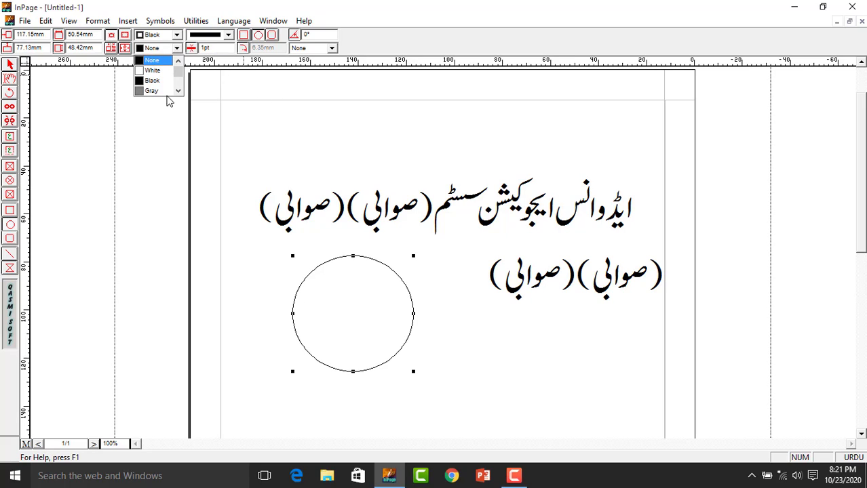
{"action": "left_click", "coordinate": [169, 81]}
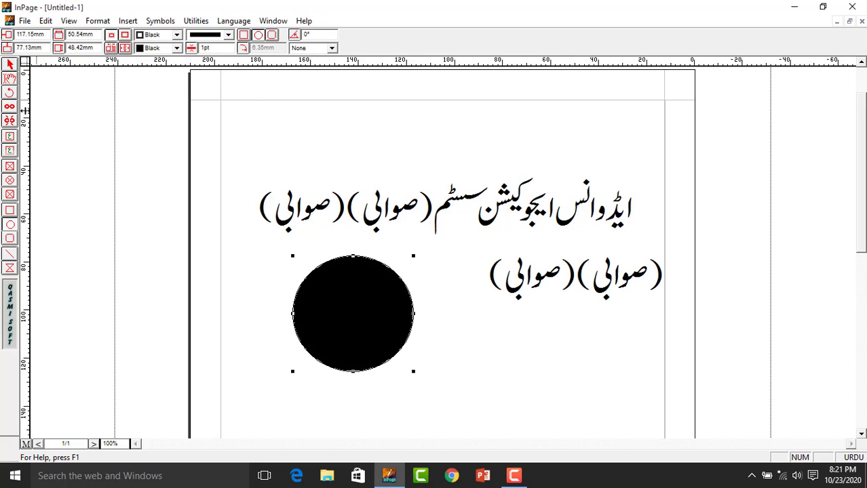
{"action": "left_click", "coordinate": [9, 167]}
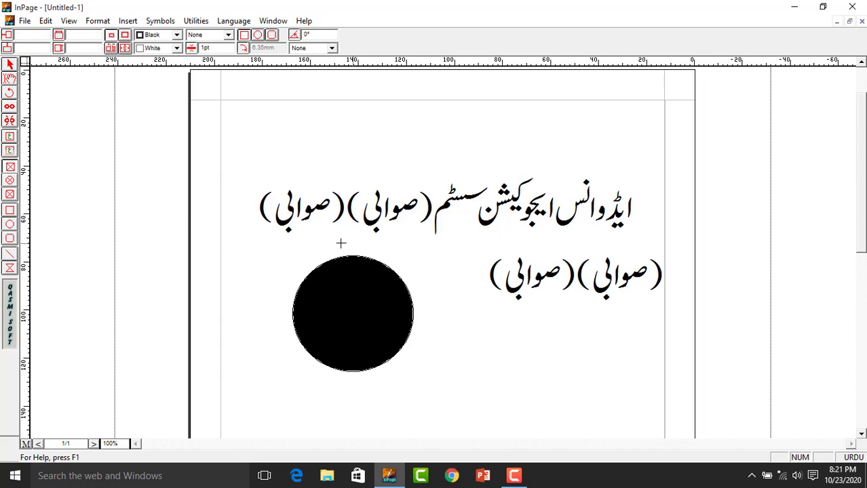
{"action": "left_click_drag", "start_coordinate": [333, 240], "coordinate": [469, 365]}
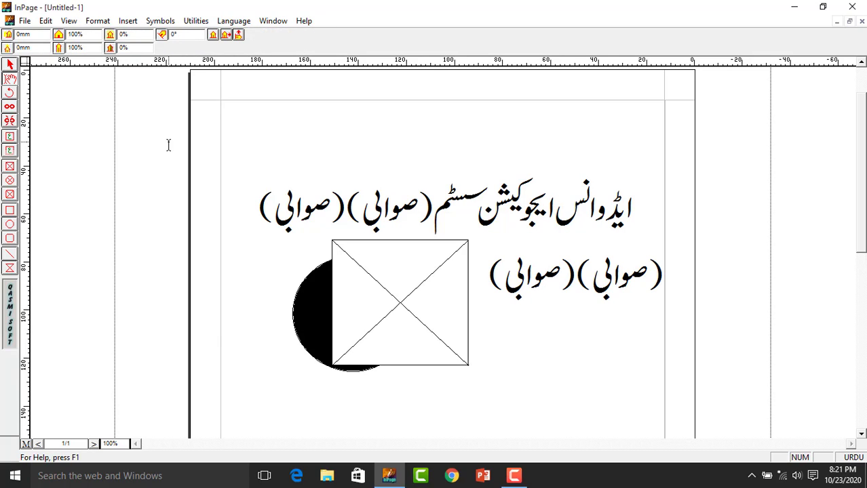
{"action": "left_click", "coordinate": [9, 66]}
{"action": "left_click", "coordinate": [405, 302]}
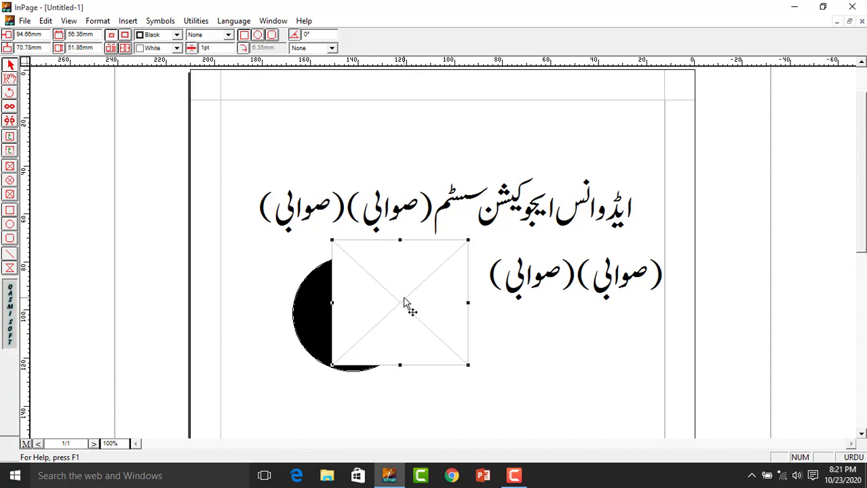
{"action": "key", "text": "Delete"}
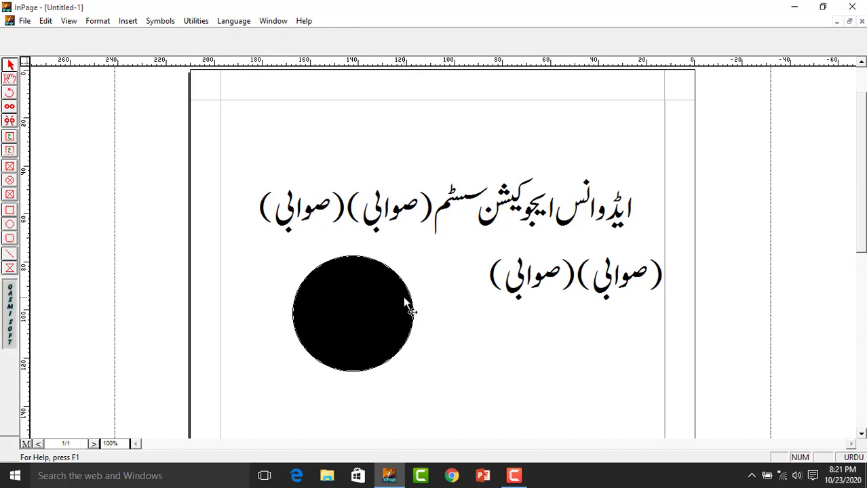
Draw a rectangle about 62 by 64 mm overlapping the black circle and fill it with Blue.
{"action": "left_click", "coordinate": [10, 212]}
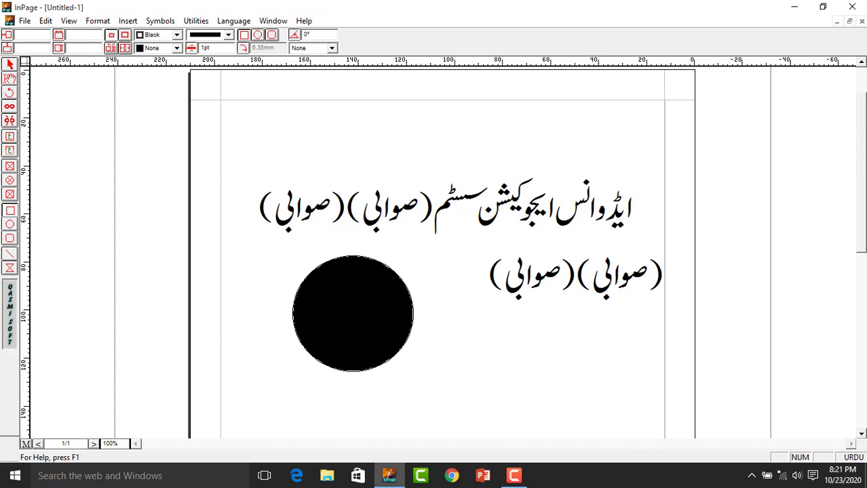
{"action": "left_click_drag", "start_coordinate": [304, 244], "coordinate": [454, 397]}
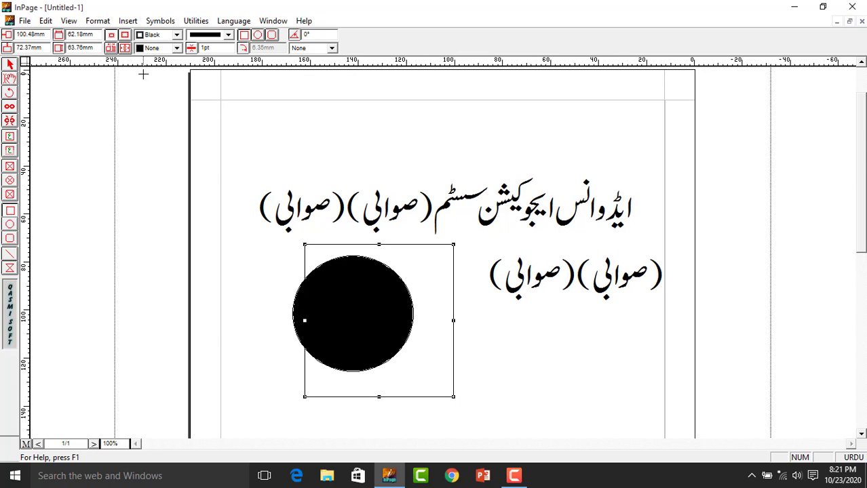
{"action": "left_click", "coordinate": [177, 48]}
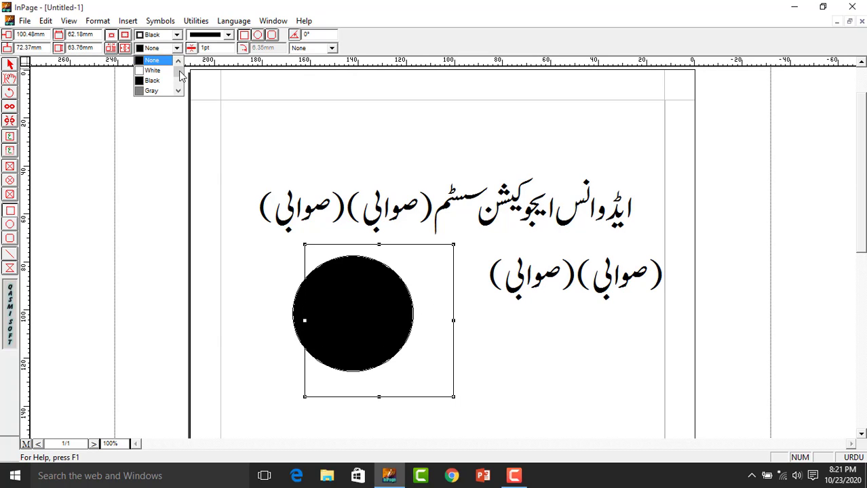
{"action": "scroll", "coordinate": [182, 80], "scroll_direction": "down", "scroll_amount": 1}
{"action": "left_click", "coordinate": [152, 81]}
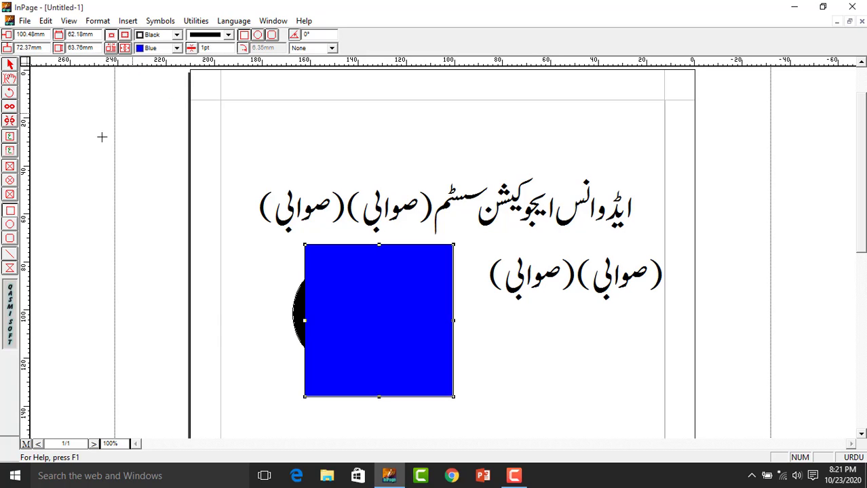
Draw a rounded rectangle about 50 by 79 mm overlapping the blue rectangle and fill it with Magenta.
{"action": "left_click", "coordinate": [10, 241]}
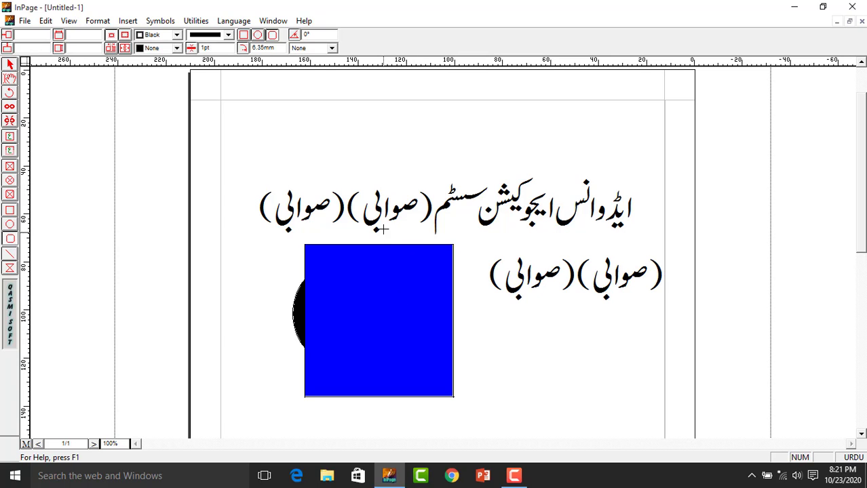
{"action": "left_click_drag", "start_coordinate": [382, 230], "coordinate": [502, 330]}
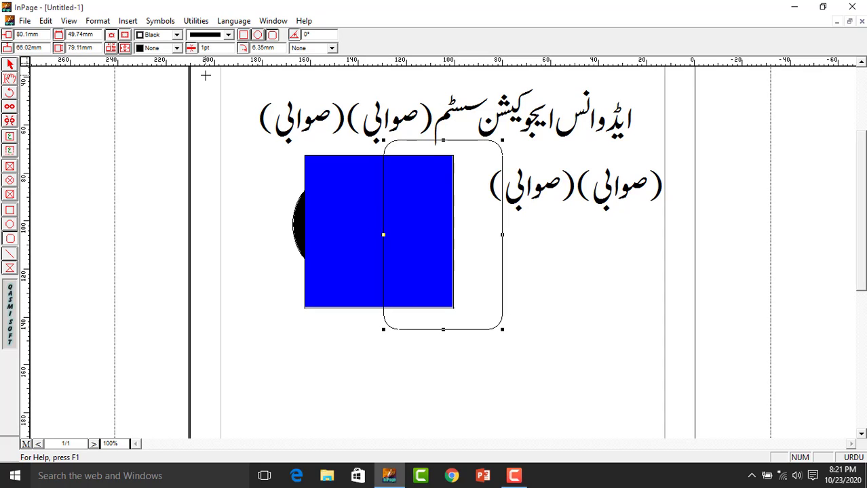
{"action": "left_click", "coordinate": [176, 48]}
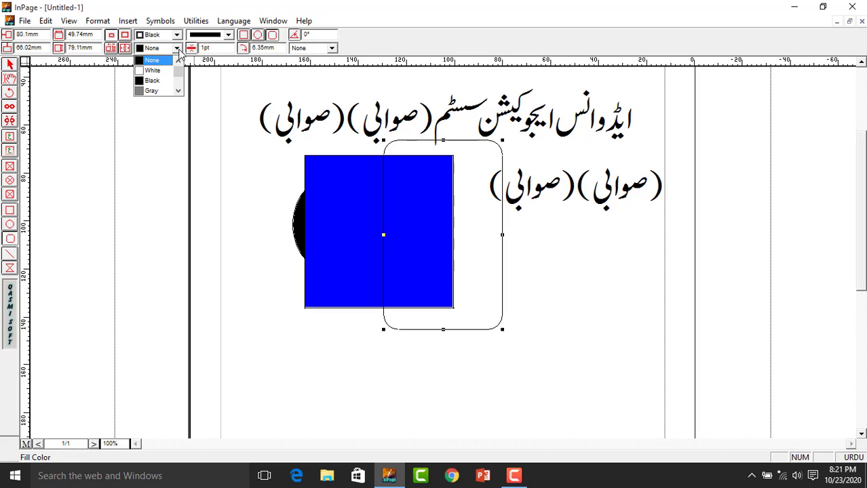
{"action": "left_click", "coordinate": [179, 90]}
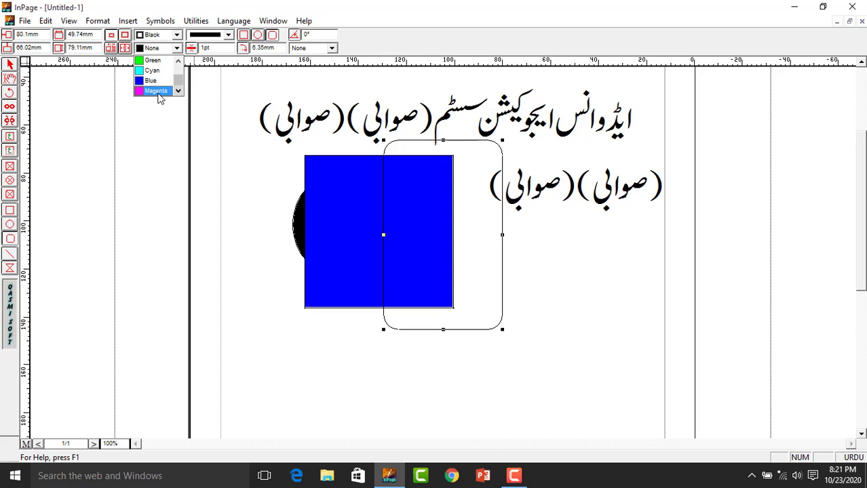
{"action": "left_click", "coordinate": [158, 91]}
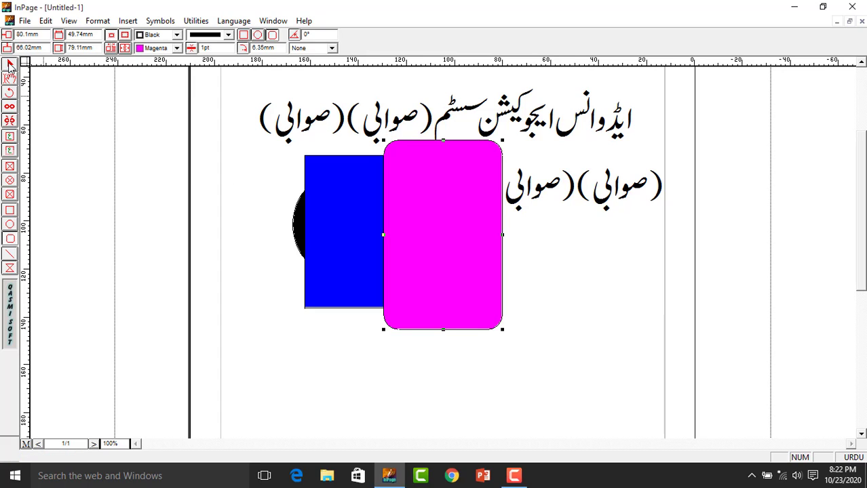
Select the magenta, blue and black shapes together and release the selection.
{"action": "left_click", "coordinate": [341, 261], "text": "shift"}
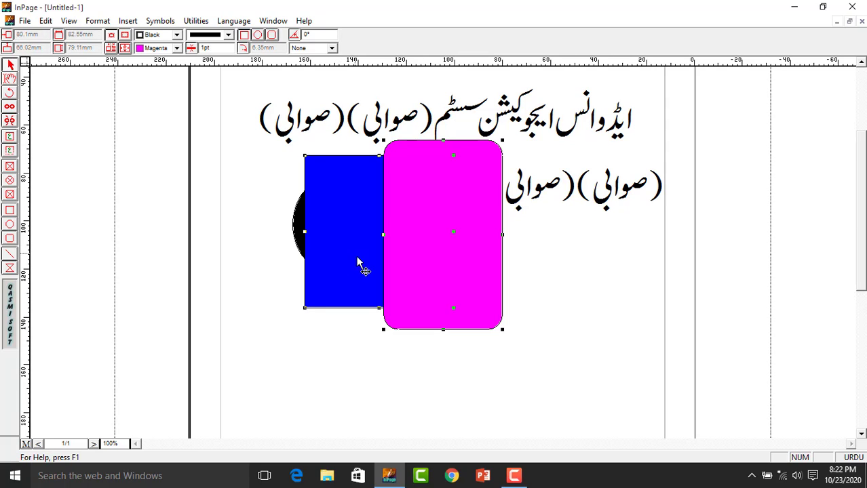
{"action": "left_click", "coordinate": [326, 394]}
{"action": "left_click", "coordinate": [452, 258]}
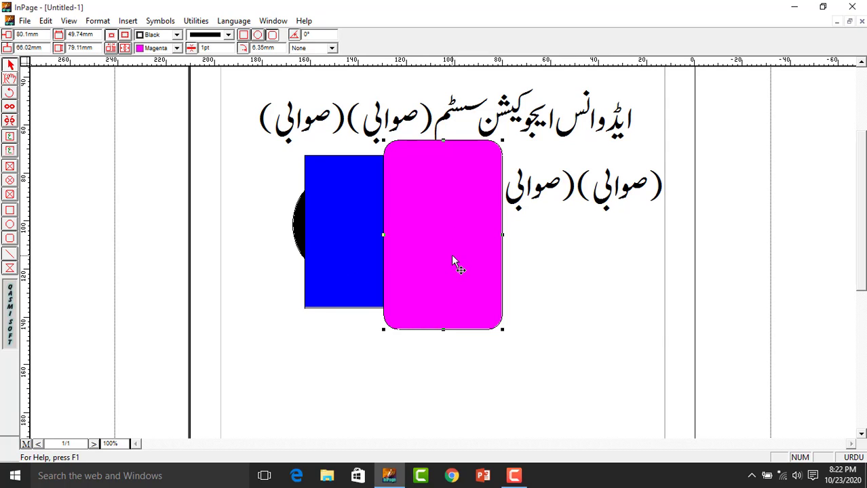
{"action": "left_click", "coordinate": [363, 243], "text": "shift"}
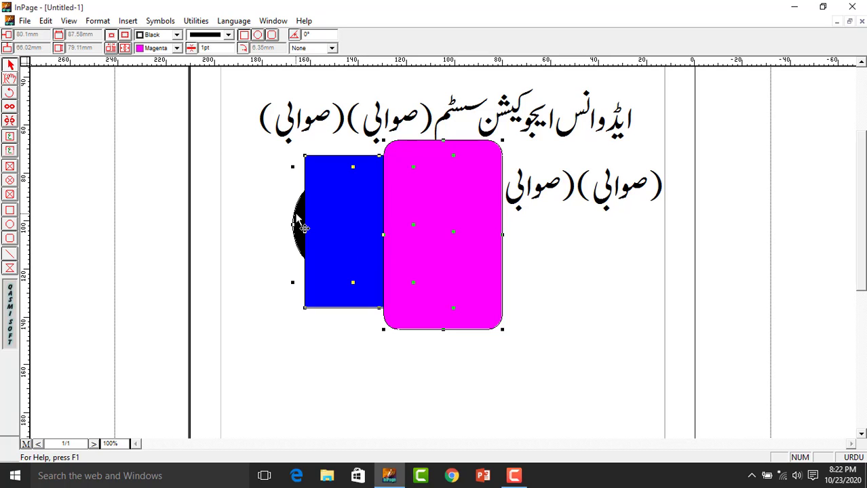
{"action": "left_click", "coordinate": [578, 258]}
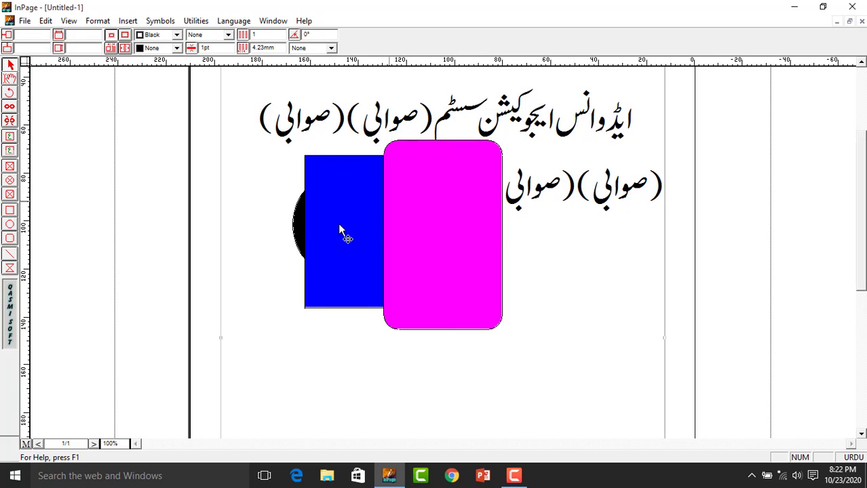
Nudge the black circle 9 mm to the left so that more of it extends beyond the blue rectangle.
{"action": "left_click", "coordinate": [295, 219]}
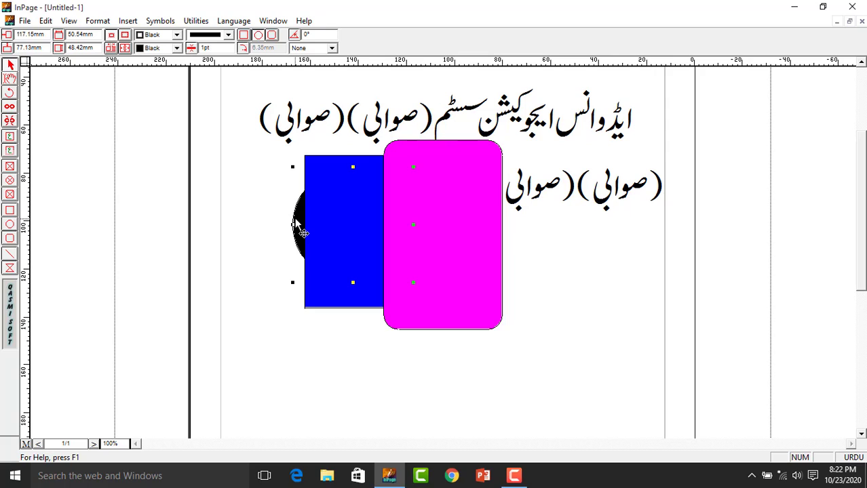
{"action": "key", "text": "Left"}
{"action": "key", "text": "Left"}
{"action": "key", "text": "Left"}
{"action": "key", "text": "Left"}
{"action": "key", "text": "Left"}
{"action": "key", "text": "Left"}
{"action": "key", "text": "Left"}
{"action": "key", "text": "Left"}
{"action": "key", "text": "Left"}
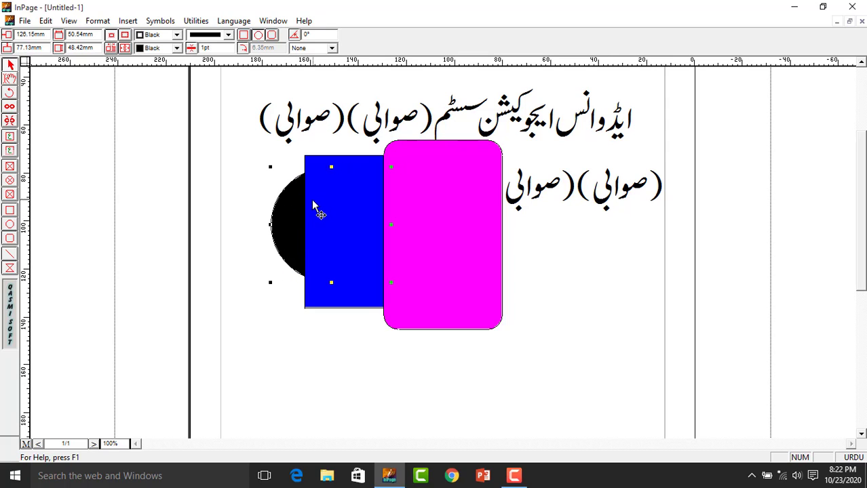
Nudge the blue rectangle slightly left and down, and move the magenta rounded rectangle about 25 mm left over it.
{"action": "left_click", "coordinate": [571, 263]}
{"action": "left_click", "coordinate": [340, 258]}
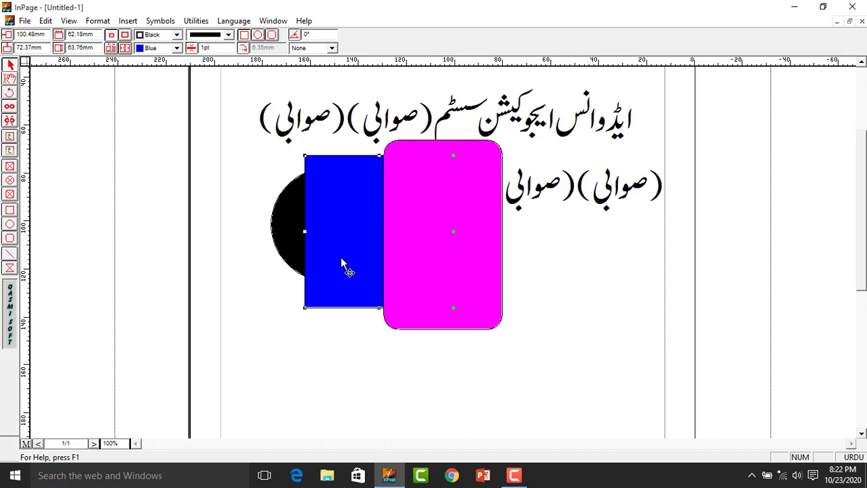
{"action": "key", "text": "Left"}
{"action": "key", "text": "Left"}
{"action": "key", "text": "Left"}
{"action": "key", "text": "Down"}
{"action": "left_click_drag", "start_coordinate": [433, 229], "coordinate": [369, 231]}
{"action": "left_click", "coordinate": [534, 252]}
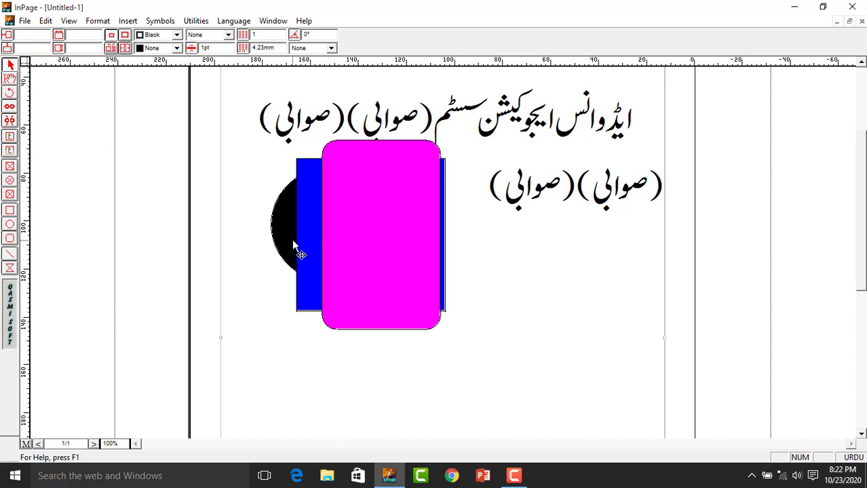
Bring the black circle to the front of the blue and magenta shapes.
{"action": "left_click", "coordinate": [281, 229]}
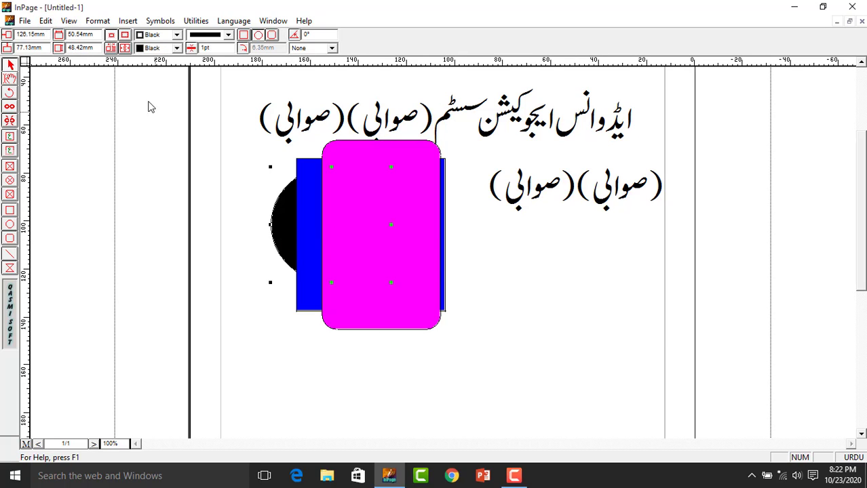
{"action": "left_click", "coordinate": [46, 21]}
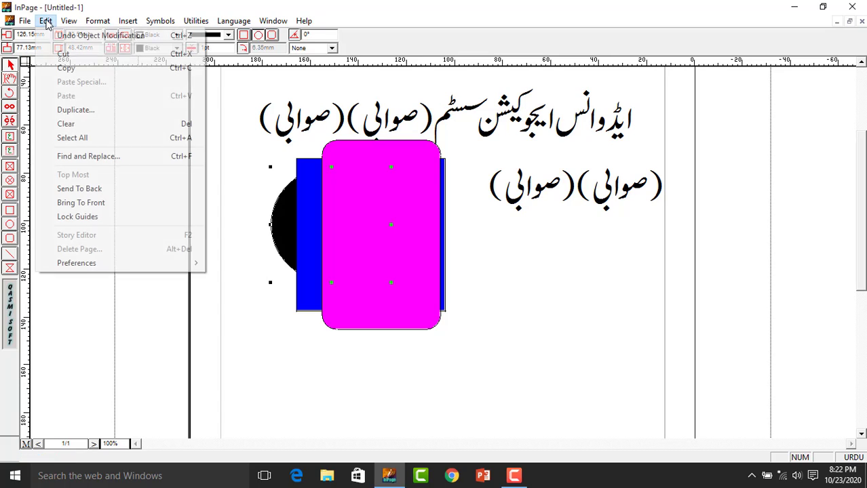
{"action": "left_click", "coordinate": [96, 203]}
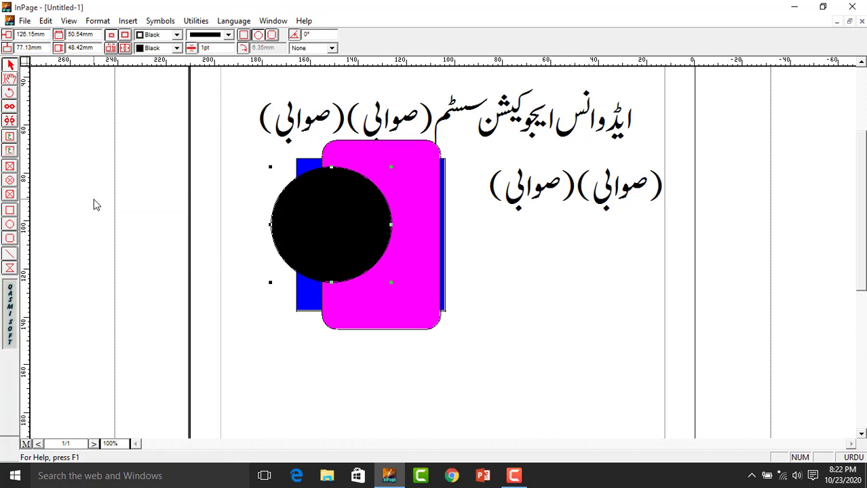
Send the black circle to the back of the stack, behind the blue and magenta shapes, and deselect it.
{"action": "left_click", "coordinate": [46, 21]}
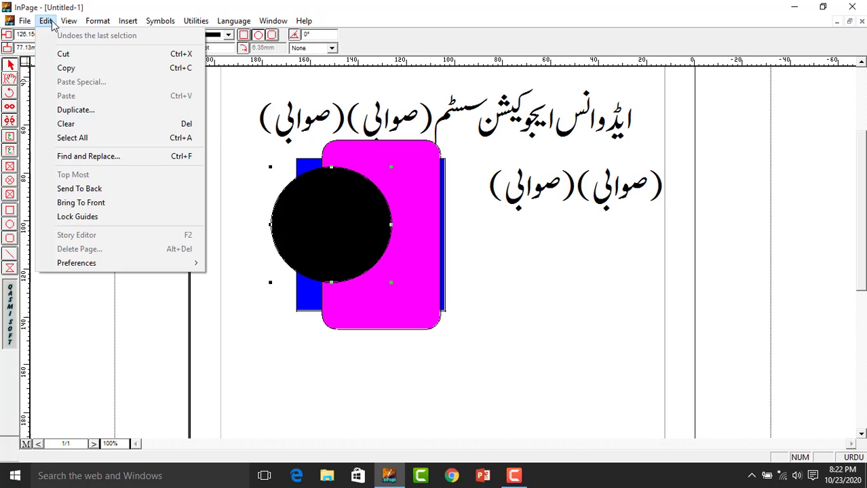
{"action": "left_click", "coordinate": [96, 191]}
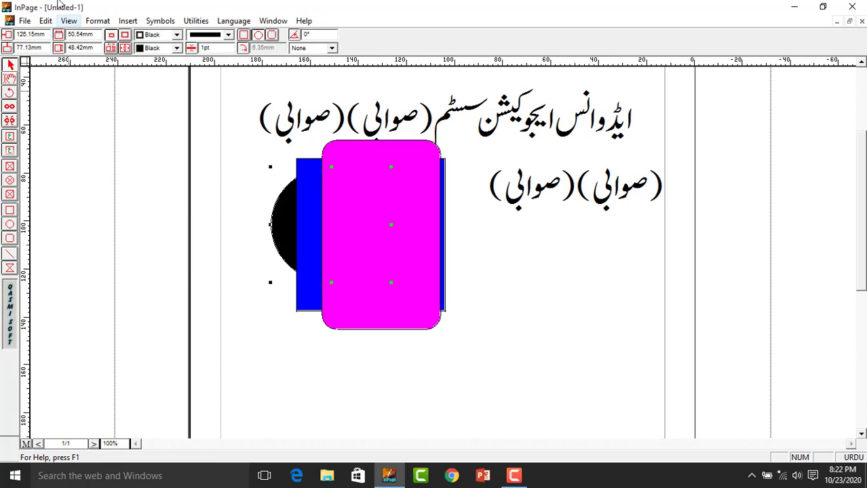
{"action": "left_click", "coordinate": [45, 25]}
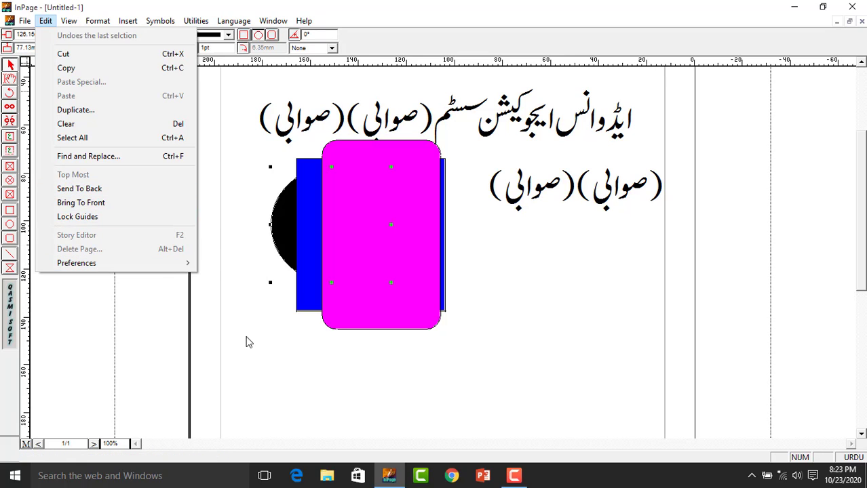
{"action": "left_click", "coordinate": [286, 348]}
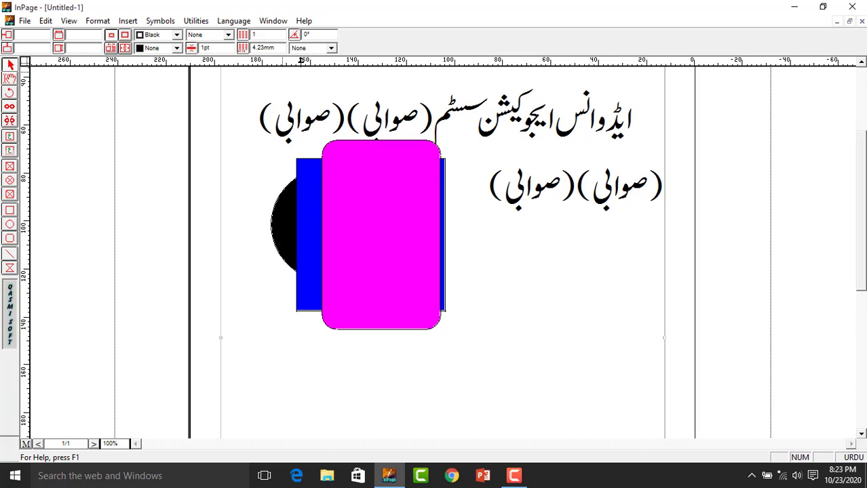
Hide the page rulers and show them again.
{"action": "left_click", "coordinate": [269, 22]}
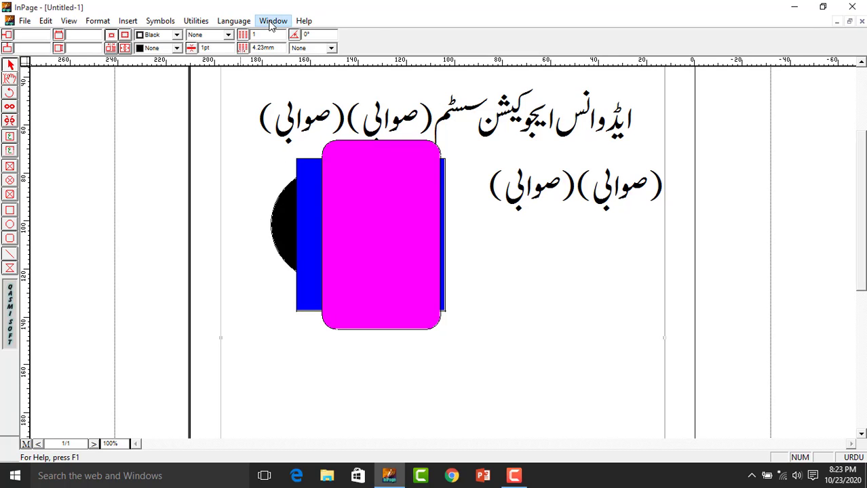
{"action": "mouse_move", "coordinate": [226, 28]}
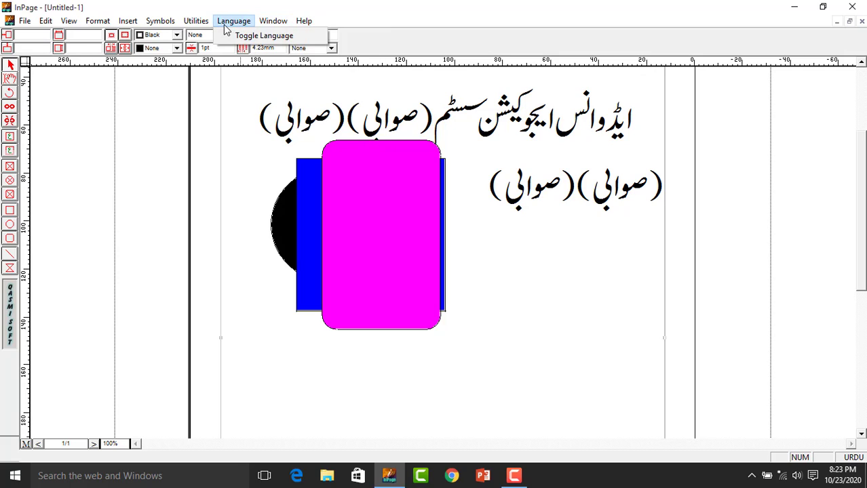
{"action": "mouse_move", "coordinate": [283, 25]}
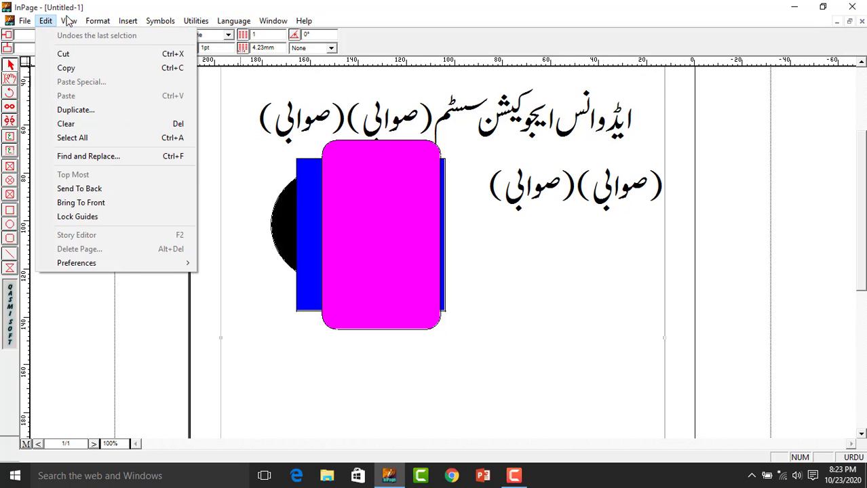
{"action": "mouse_move", "coordinate": [70, 22]}
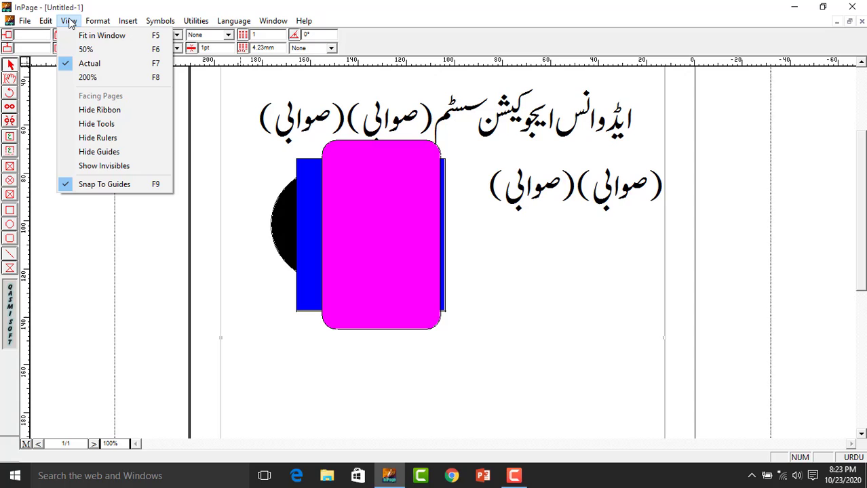
{"action": "left_click", "coordinate": [99, 139]}
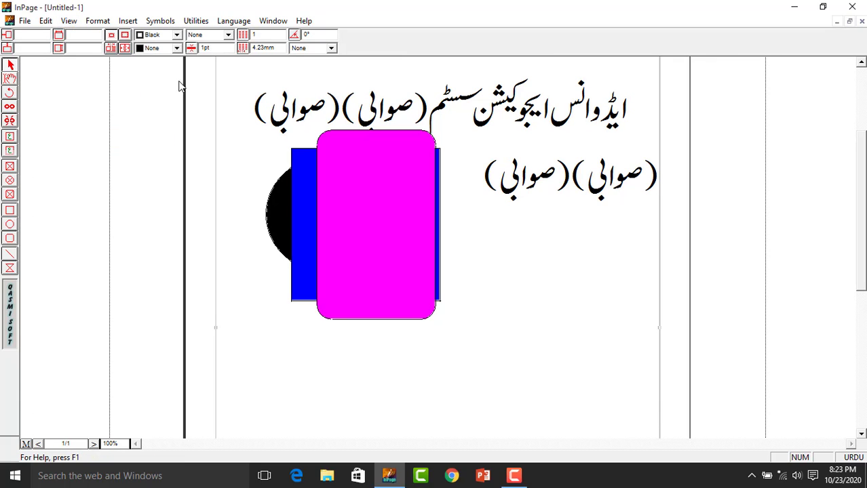
{"action": "left_click", "coordinate": [68, 23]}
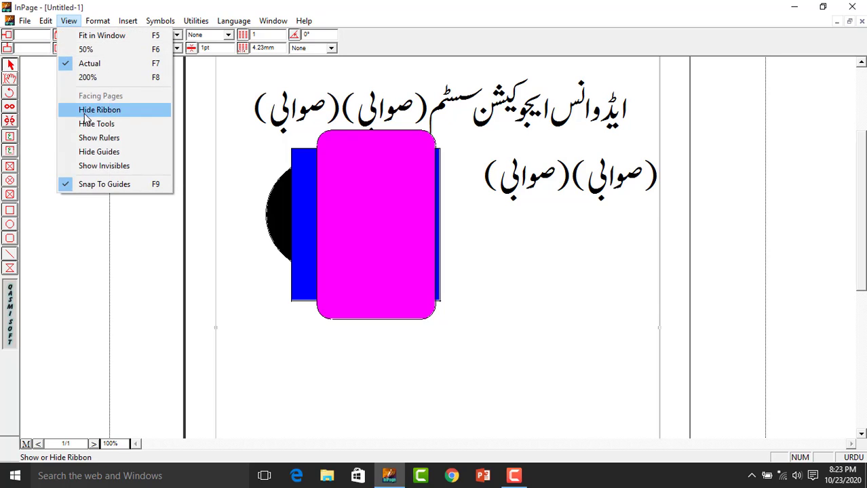
{"action": "left_click", "coordinate": [95, 139]}
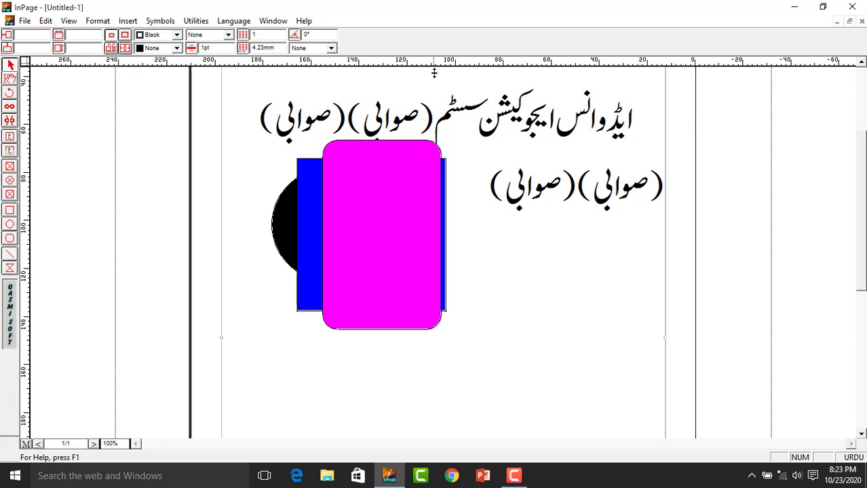
Place two horizontal guides at about 158 mm and 134 mm and a vertical guide beside the shapes, then shift the vertical one about 15 mm left.
{"action": "left_click_drag", "start_coordinate": [434, 73], "coordinate": [464, 361]}
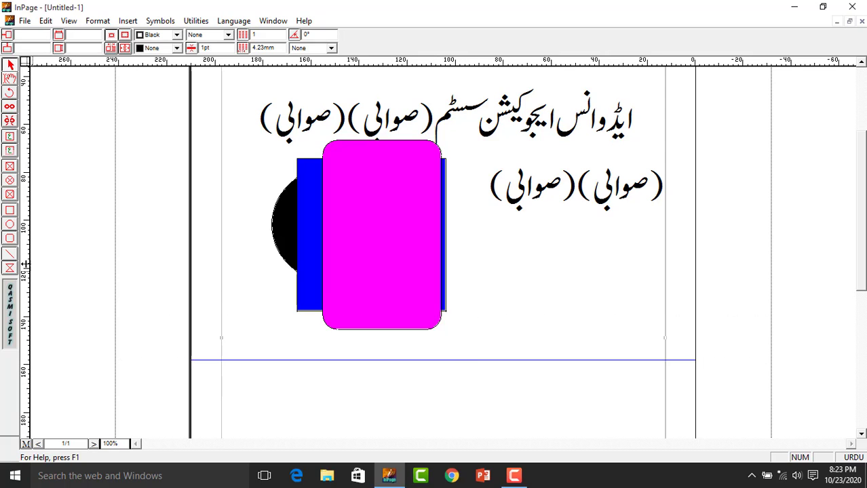
{"action": "left_click_drag", "start_coordinate": [29, 260], "coordinate": [493, 280]}
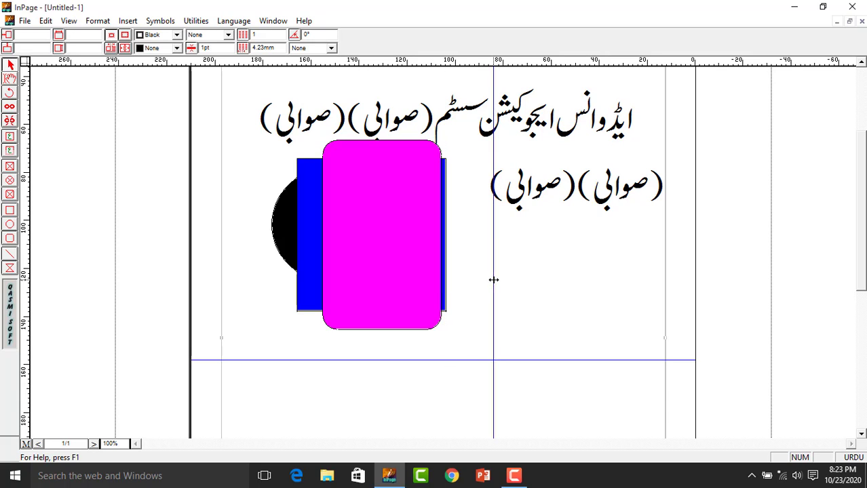
{"action": "left_click_drag", "start_coordinate": [546, 64], "coordinate": [560, 302]}
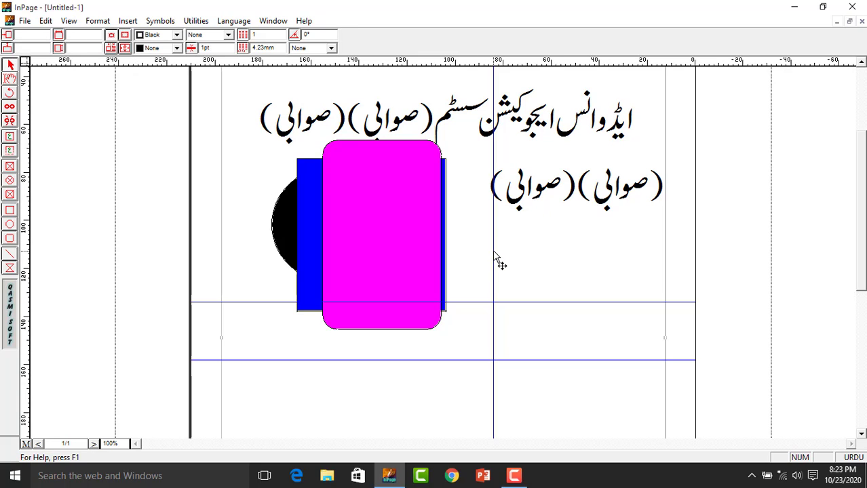
{"action": "left_click_drag", "start_coordinate": [494, 253], "coordinate": [455, 250]}
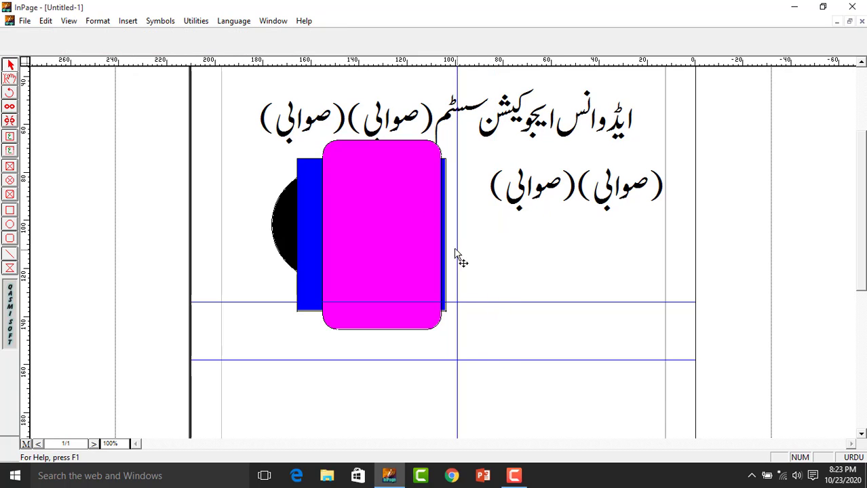
Lock the guides and try to grab one where the vertical guide meets the upper horizontal guide.
{"action": "left_click", "coordinate": [45, 21]}
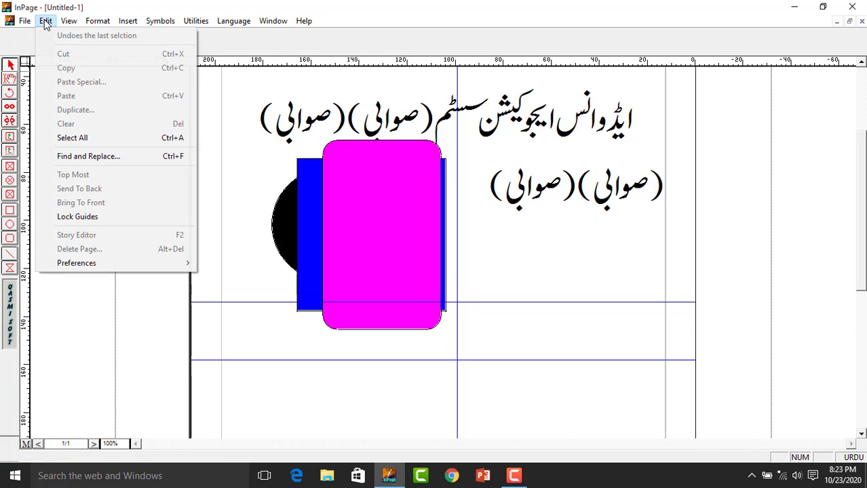
{"action": "left_click", "coordinate": [97, 217]}
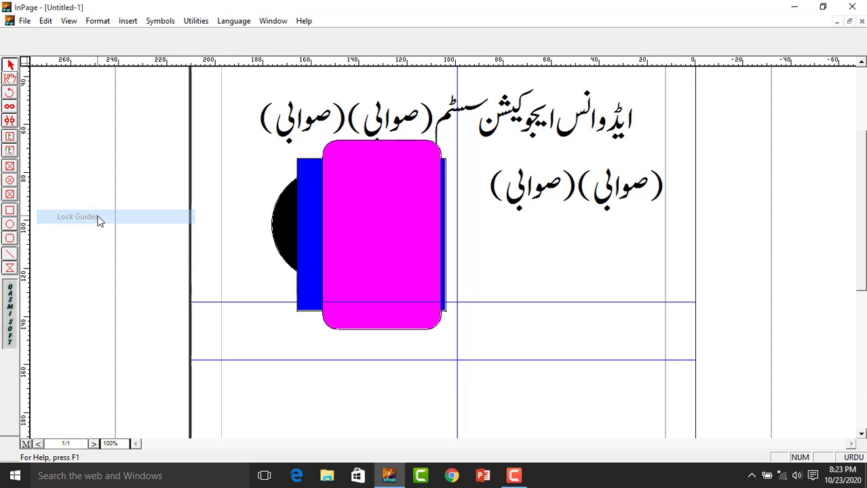
{"action": "left_click", "coordinate": [459, 296]}
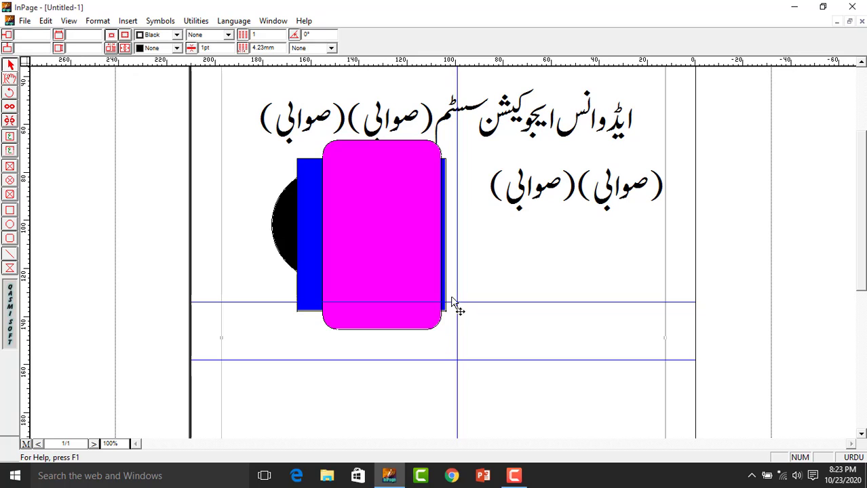
Unlock the guides and move the vertical guide about 5 mm to the right.
{"action": "left_click", "coordinate": [45, 21]}
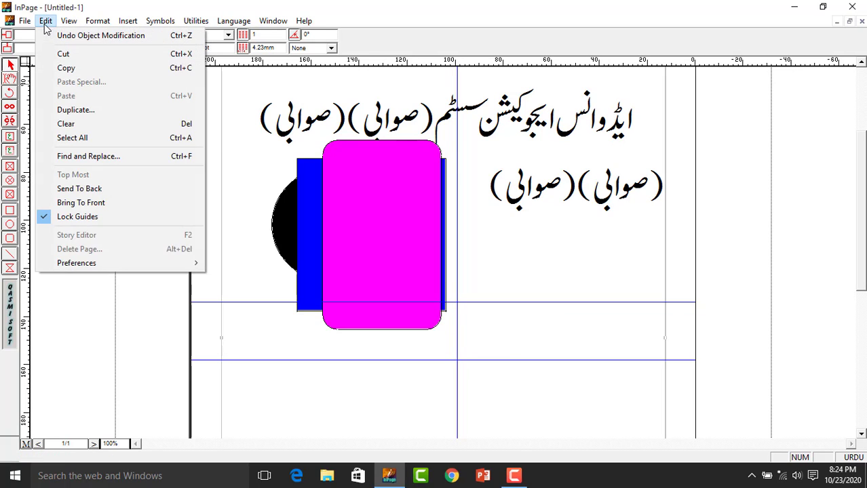
{"action": "left_click", "coordinate": [71, 219]}
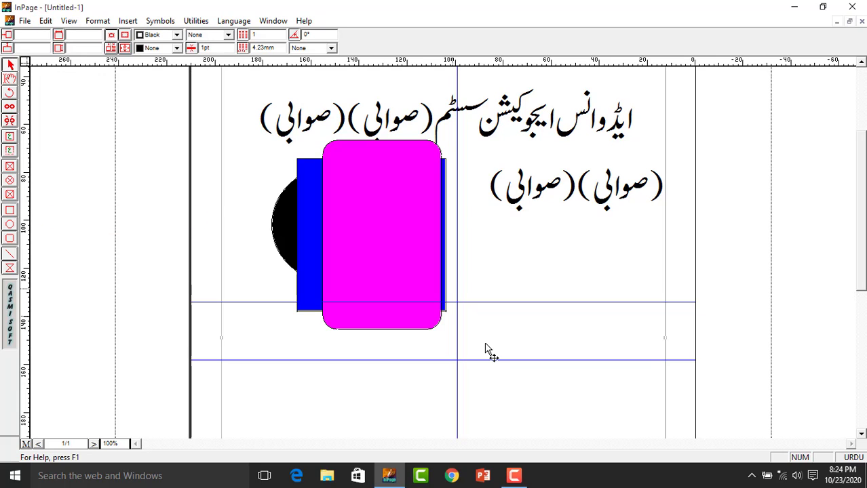
{"action": "mouse_move", "coordinate": [458, 257]}
{"action": "left_mouse_down"}
{"action": "mouse_move", "coordinate": [490, 254]}
{"action": "mouse_move", "coordinate": [464, 260]}
{"action": "left_mouse_up"}
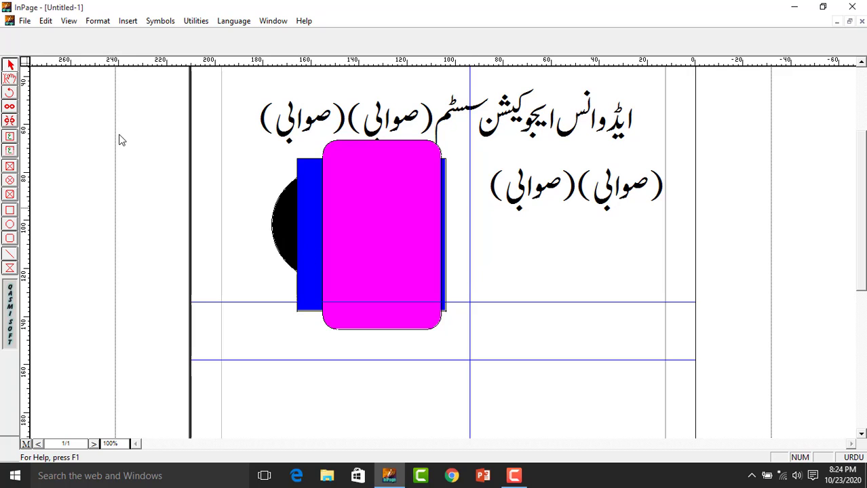
Enable Pushtu in the keyboard preferences, keeping the Phonetic keyboard.
{"action": "left_click", "coordinate": [45, 21]}
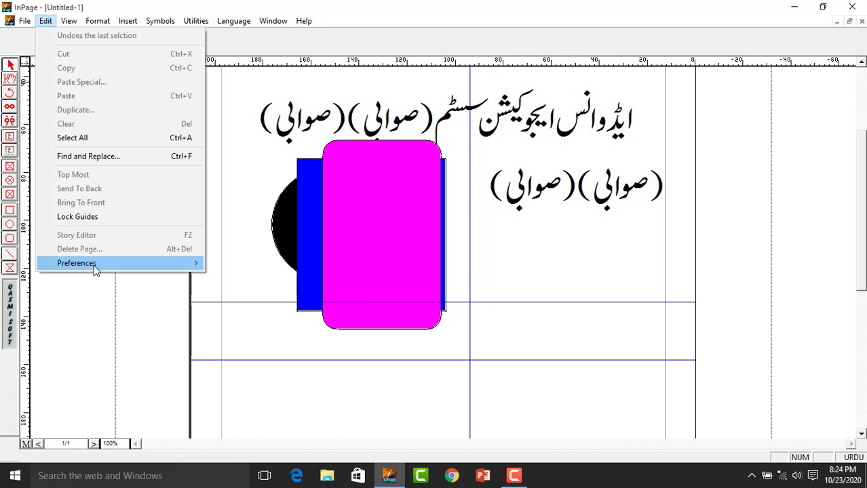
{"action": "mouse_move", "coordinate": [94, 264]}
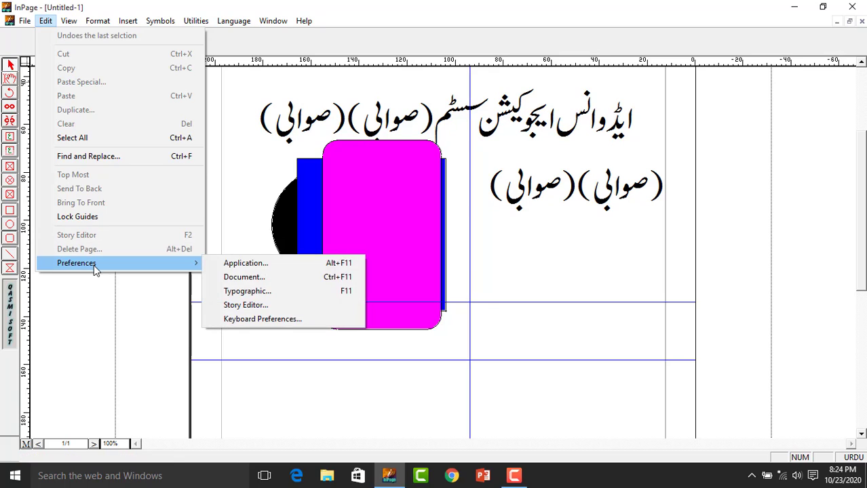
{"action": "left_click", "coordinate": [252, 320]}
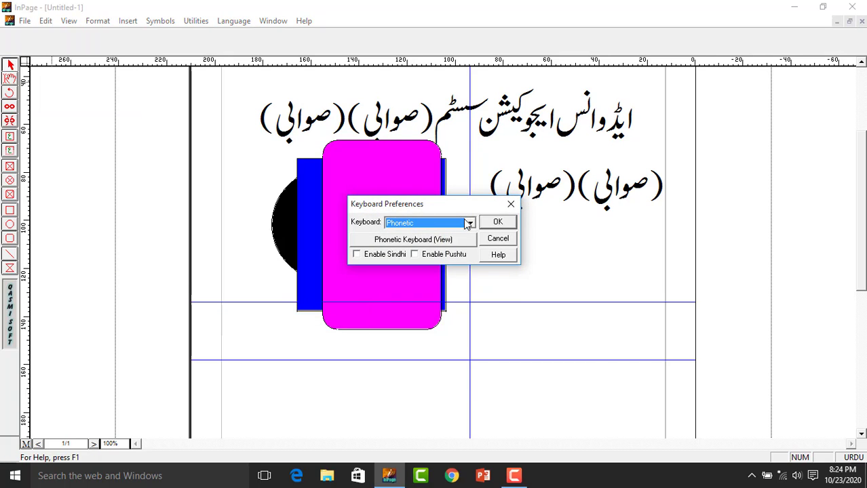
{"action": "left_click", "coordinate": [416, 255]}
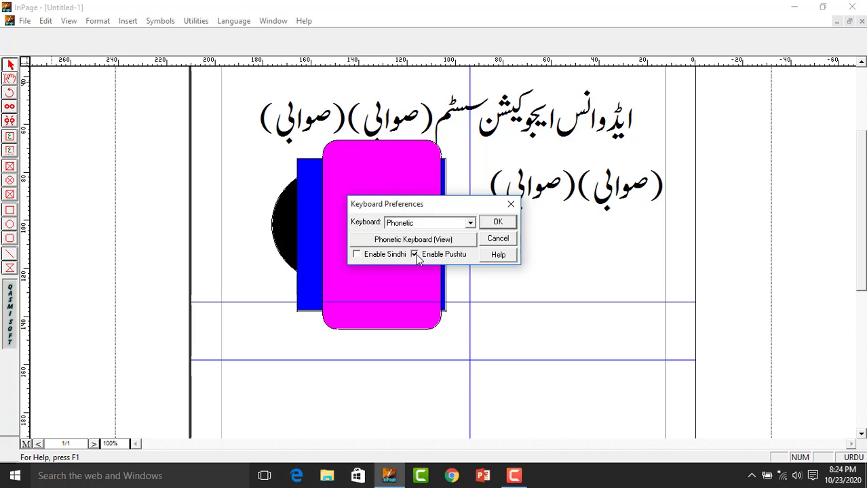
{"action": "left_click", "coordinate": [497, 223]}
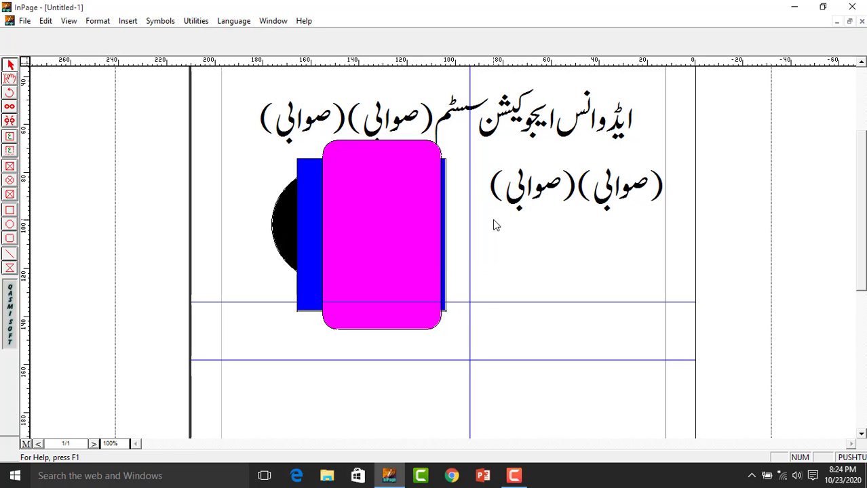
Toggle the typing language on and off Pushtu several times.
{"action": "key", "text": "ctrl+space"}
{"action": "key", "text": "ctrl+space"}
{"action": "left_click", "coordinate": [852, 460]}
{"action": "left_click", "coordinate": [851, 460]}
{"action": "left_click", "coordinate": [852, 460]}
Review the application preferences, including arrow key movement and guide colours, and close them without changes.
{"action": "left_click", "coordinate": [44, 21]}
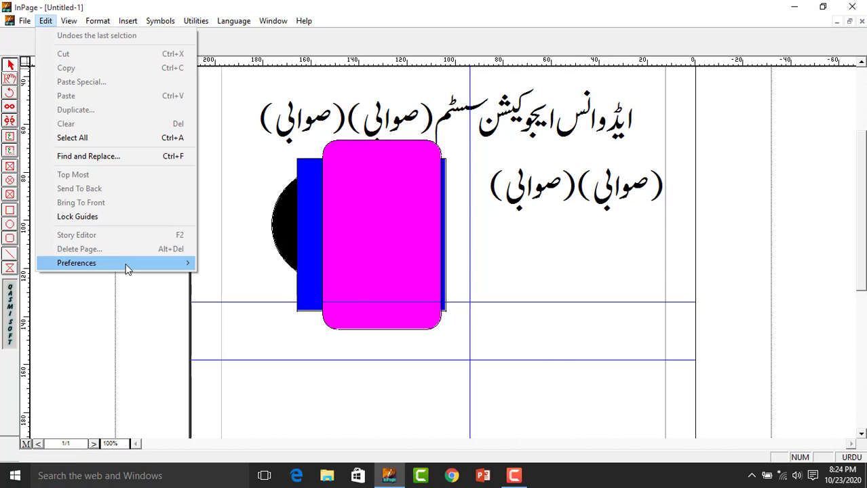
{"action": "mouse_move", "coordinate": [125, 266]}
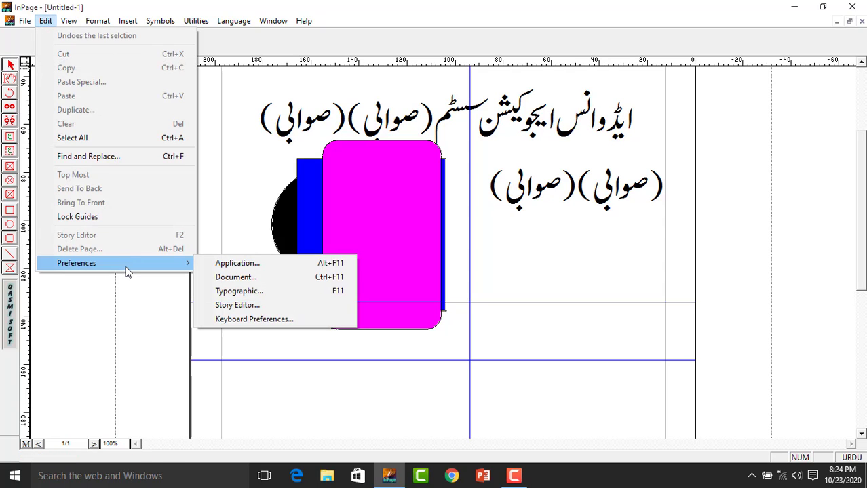
{"action": "left_click", "coordinate": [246, 265]}
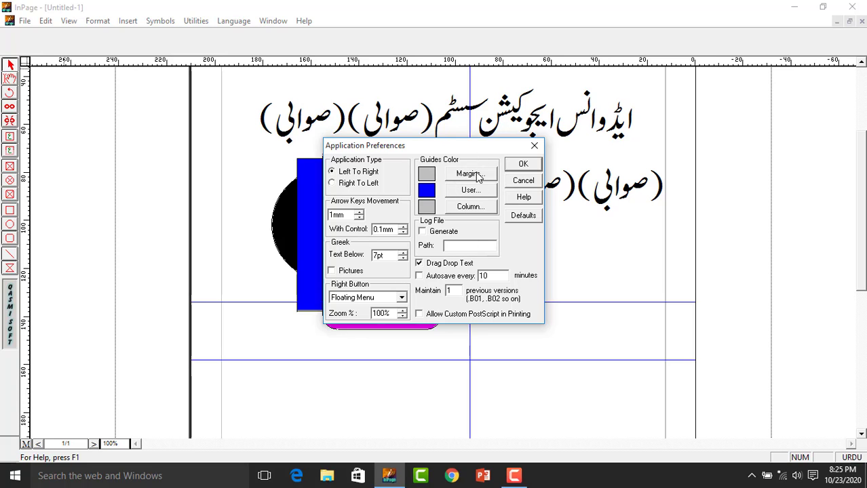
{"action": "left_click", "coordinate": [534, 146]}
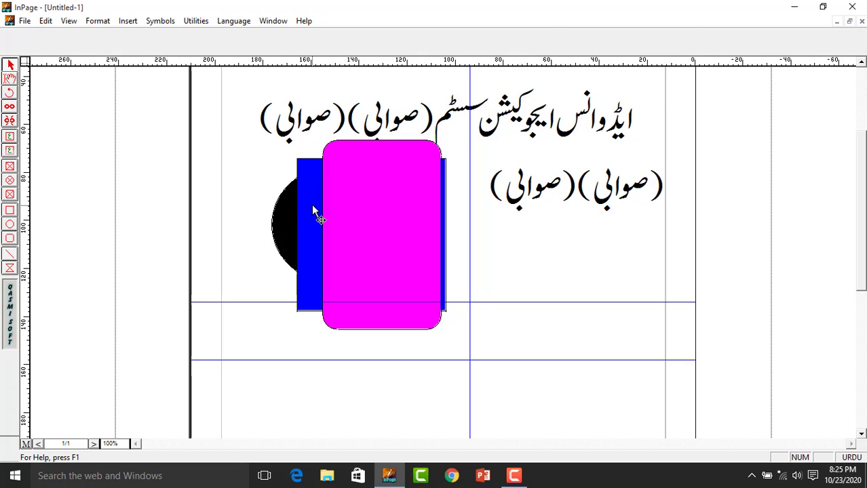
{"action": "left_click", "coordinate": [797, 8]}
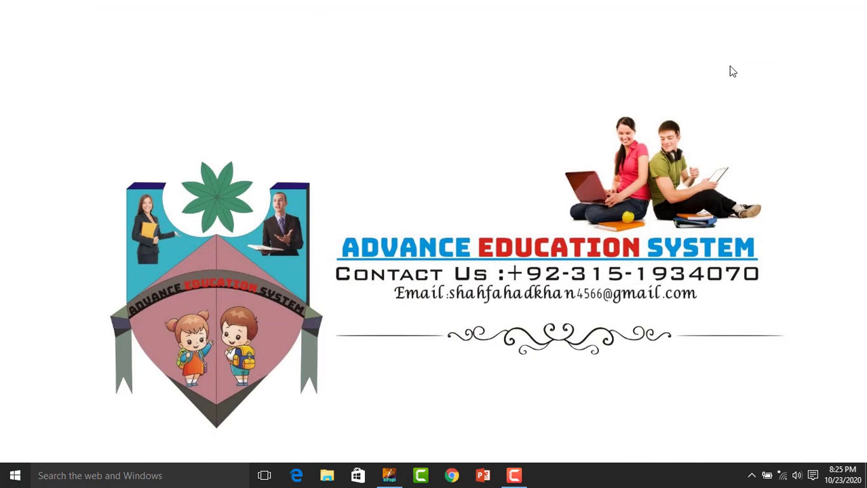
{"action": "left_click", "coordinate": [509, 477]}
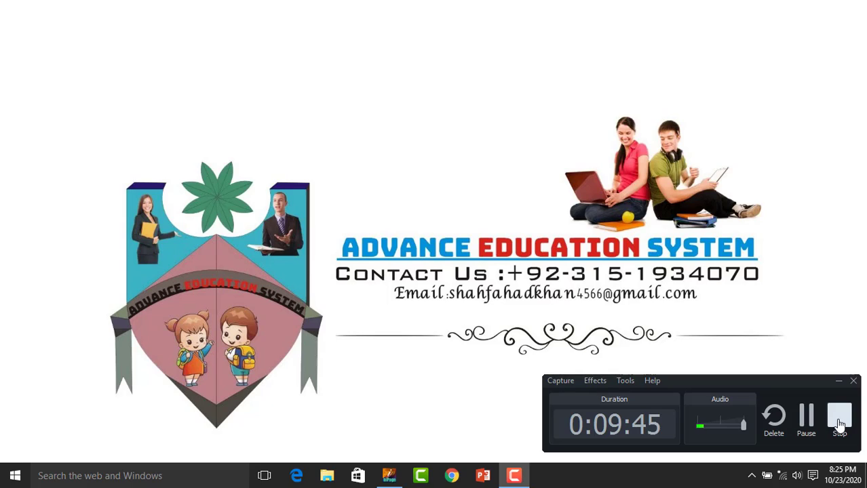